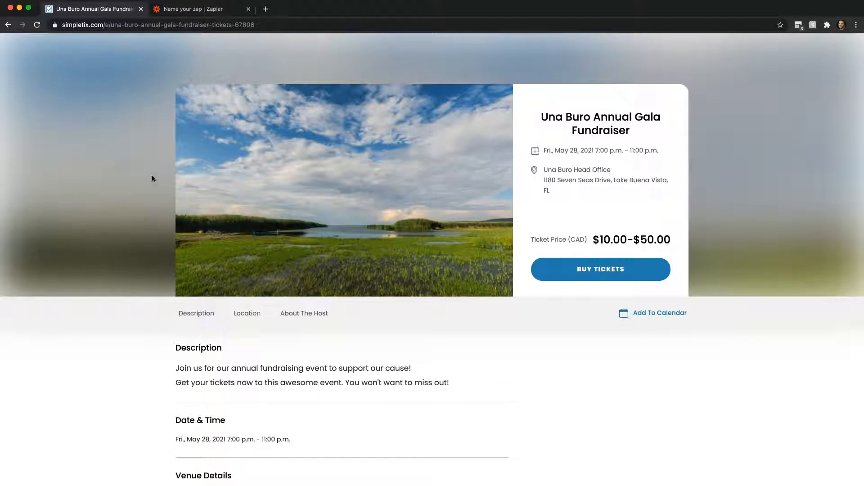
Step: Switch to the Zapier zap editor, search for simpletix and choose Simpletix as the trigger app
{"action": "left_click", "coordinate": [183, 16]}
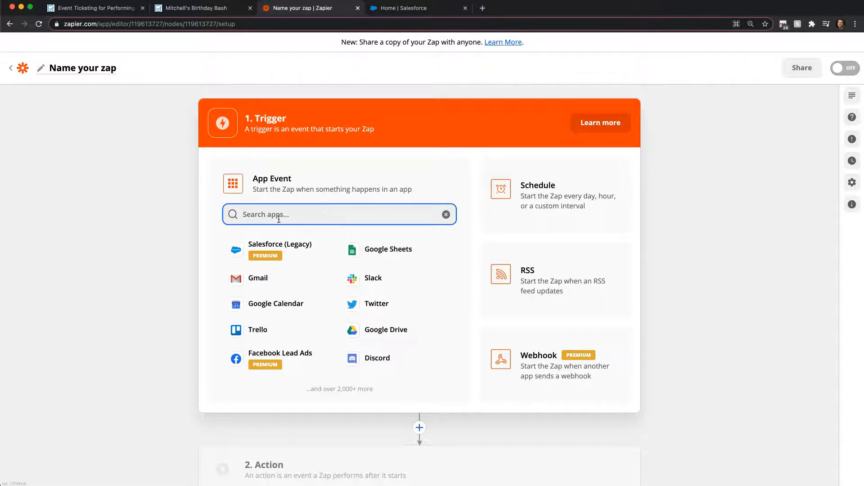
{"action": "type", "text": "simple"}
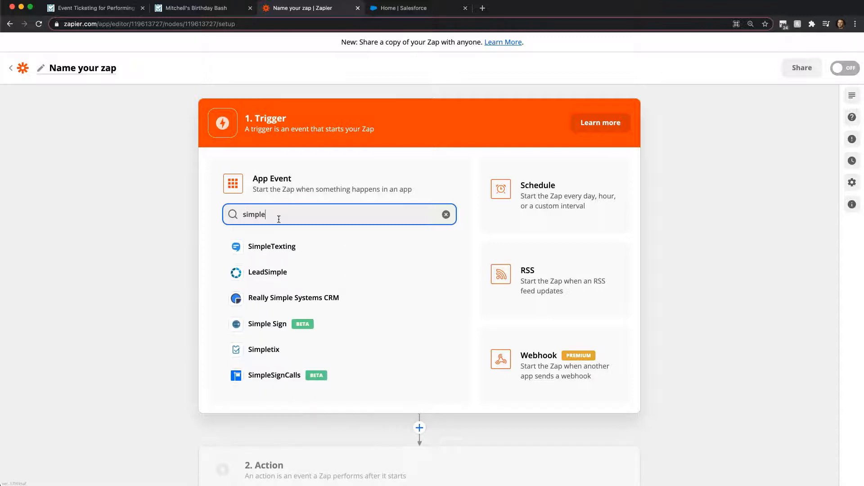
{"action": "type", "text": "tix"}
{"action": "left_click", "coordinate": [257, 247]}
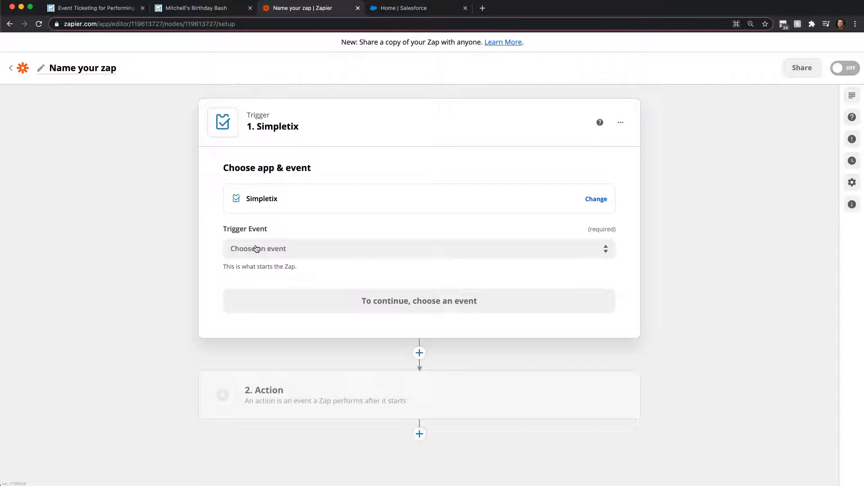
Step: Set the trigger event to New Order and continue to the account selection
{"action": "left_click", "coordinate": [410, 253]}
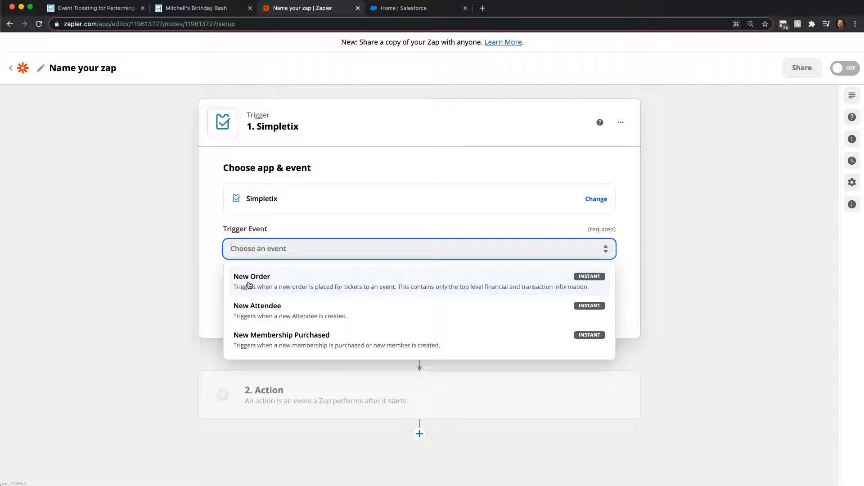
{"action": "left_click", "coordinate": [304, 284]}
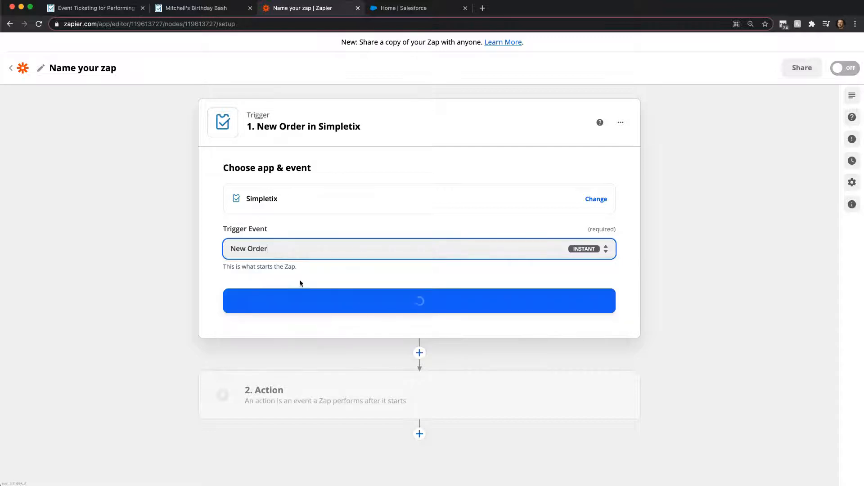
{"action": "left_click", "coordinate": [306, 299]}
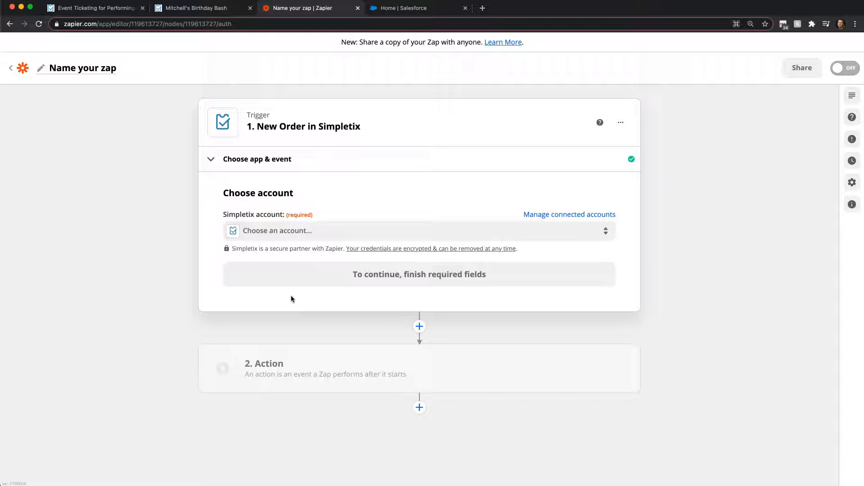
Step: Open the form for connecting a new Simpletix account and copy the plugin settings address from its API key instructions
{"action": "left_click", "coordinate": [276, 234]}
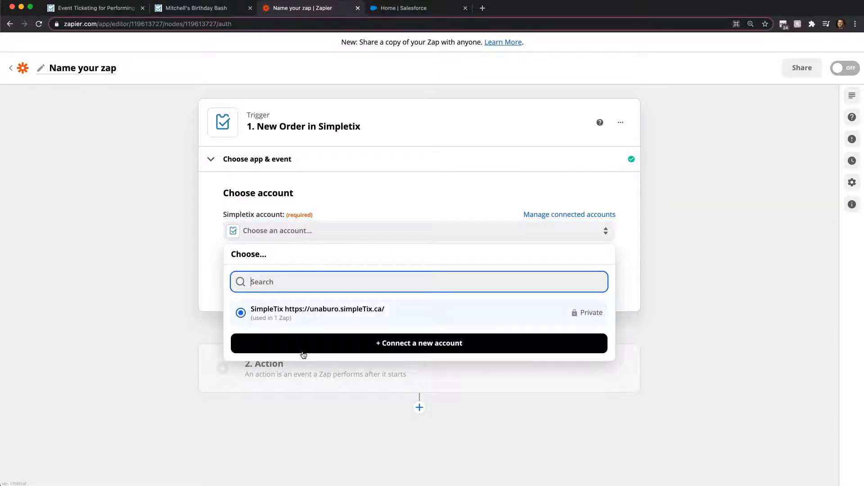
{"action": "left_click", "coordinate": [399, 349]}
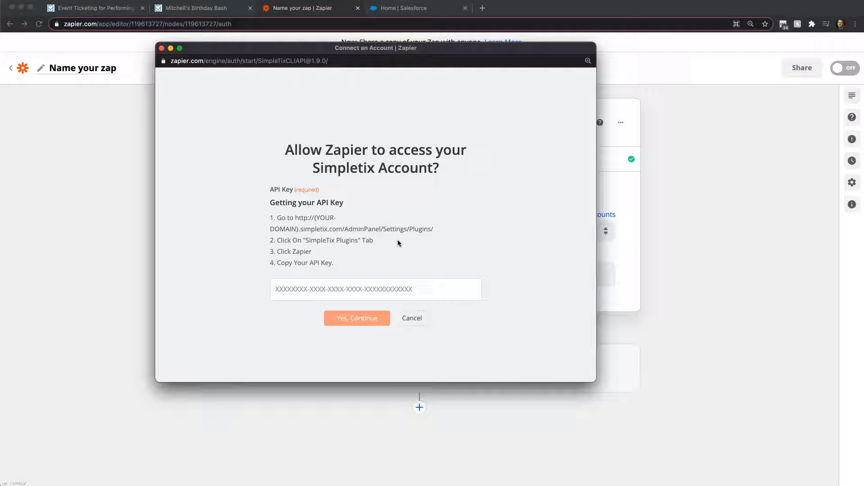
{"action": "left_click_drag", "start_coordinate": [295, 218], "coordinate": [430, 233]}
{"action": "key", "text": "super+c"}
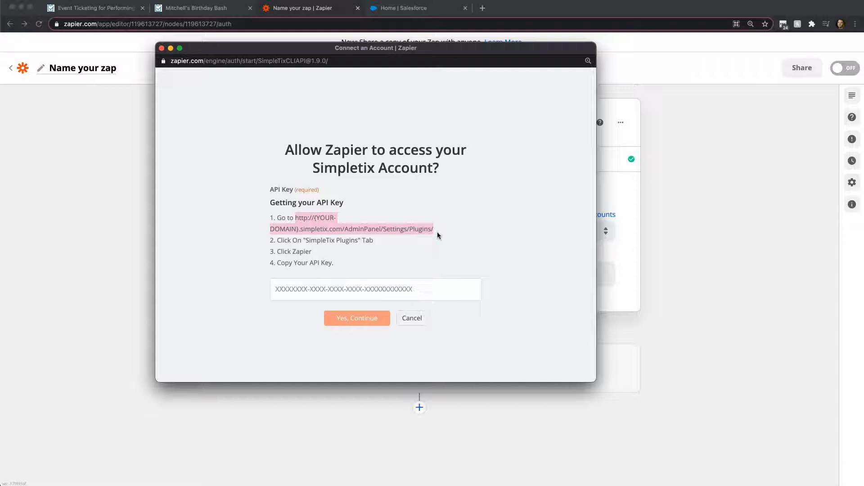
{"action": "left_click", "coordinate": [482, 9]}
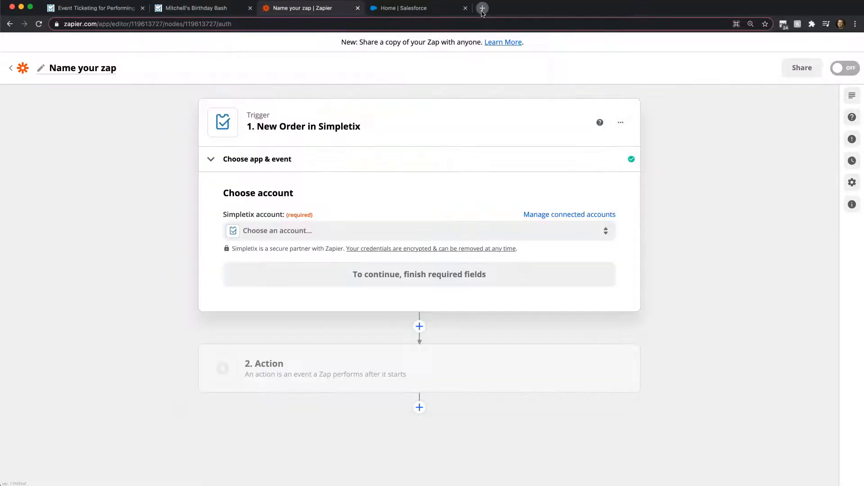
{"action": "key", "text": "super+v"}
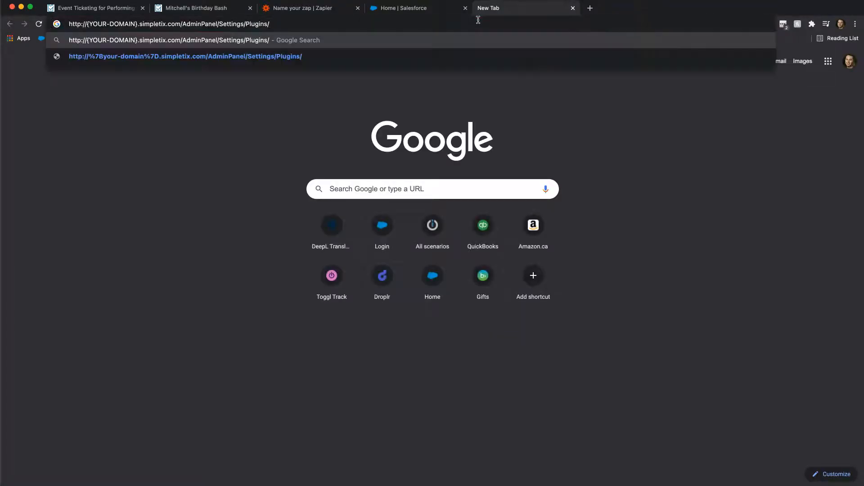
{"action": "double_click", "coordinate": [126, 23]}
{"action": "key", "text": "BackSpace"}
{"action": "key", "text": "BackSpace"}
{"action": "key", "text": "BackSpace"}
{"action": "key", "text": "BackSpace"}
{"action": "key", "text": "BackSpace"}
{"action": "key", "text": "BackSpace"}
{"action": "key", "text": "BackSpace"}
{"action": "key", "text": "Delete"}
{"action": "type", "text": "unaburo"}
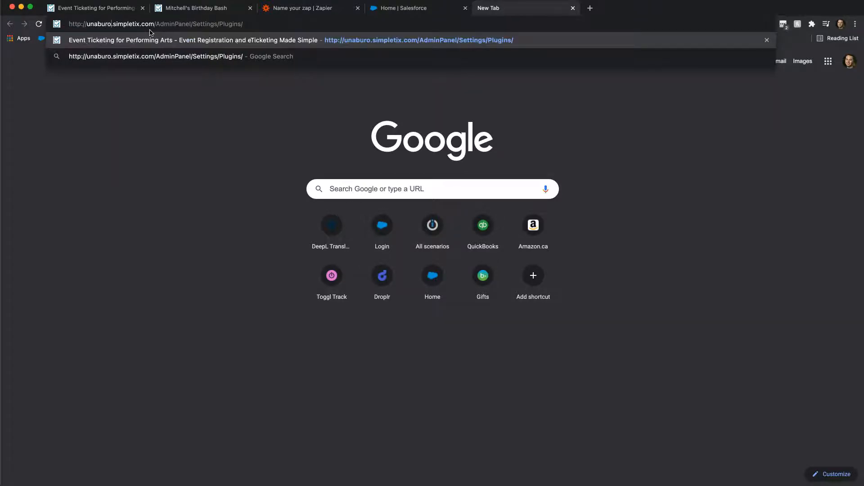
{"action": "key", "text": "Return"}
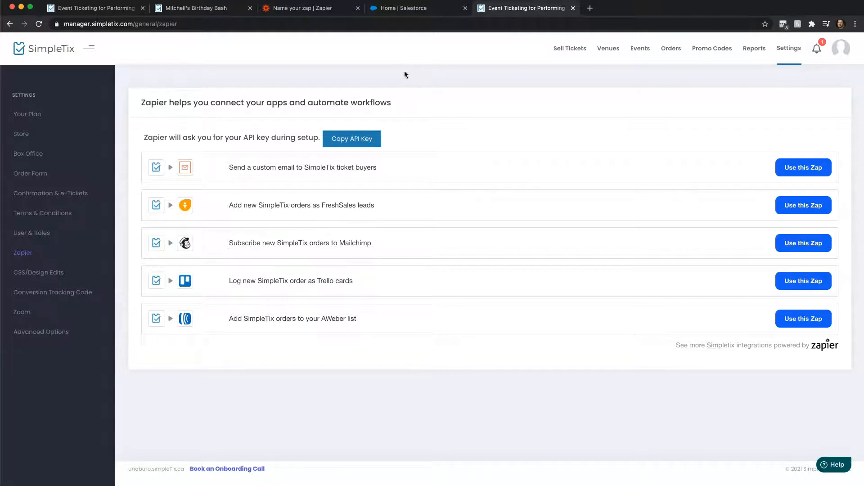
{"action": "left_click", "coordinate": [573, 9]}
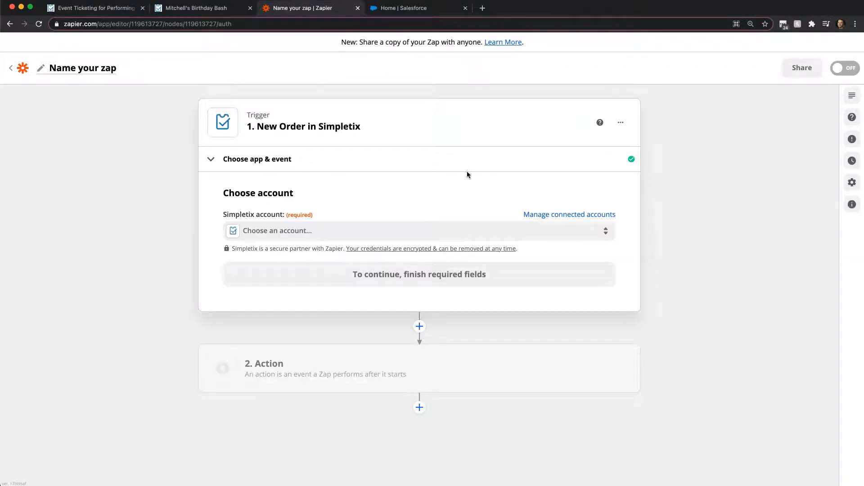
Step: Select the existing unaburo SimpleTix account for the trigger and continue to the trigger test
{"action": "left_click", "coordinate": [288, 232]}
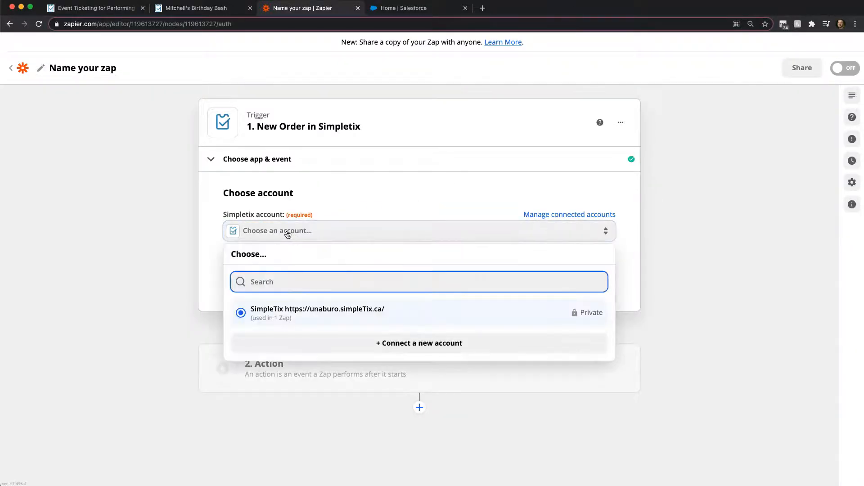
{"action": "left_click", "coordinate": [286, 318]}
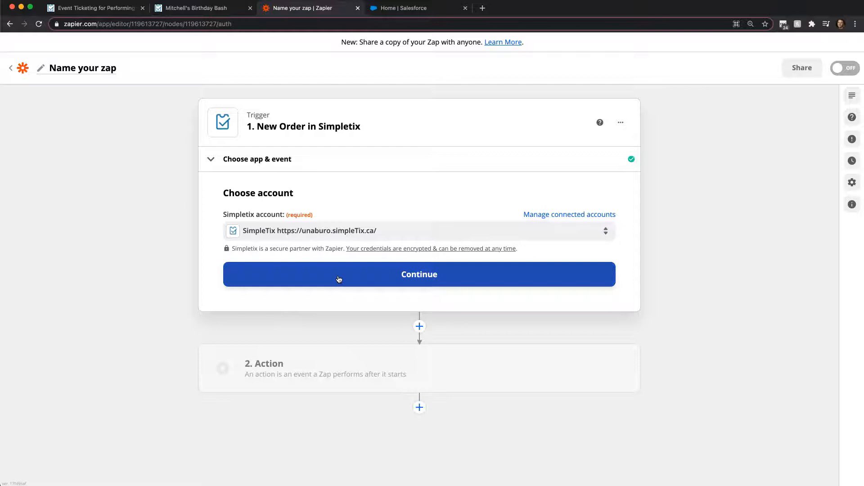
{"action": "left_click", "coordinate": [339, 280]}
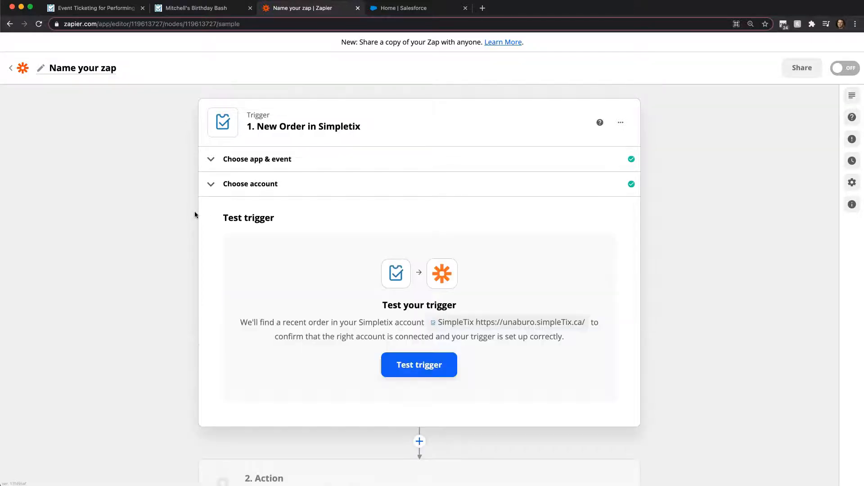
Step: Test the New Order trigger, review the fields of the sample order and continue to the action
{"action": "scroll", "coordinate": [370, 350], "scroll_direction": "down", "scroll_amount": 2}
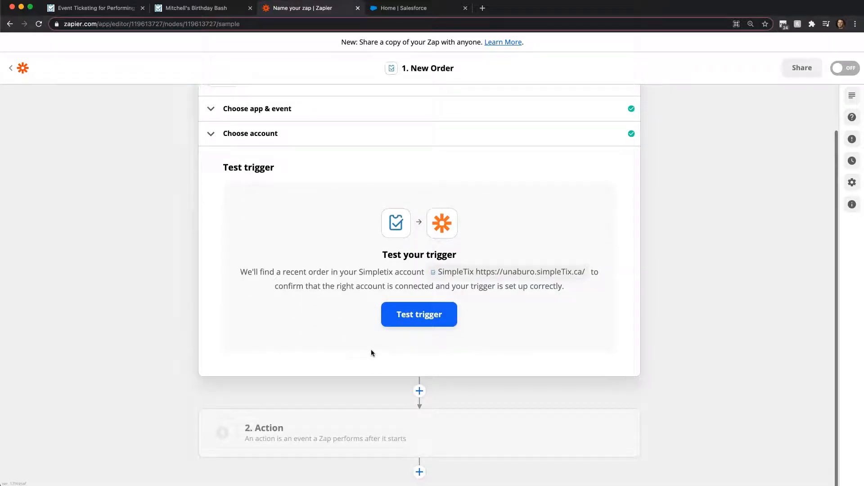
{"action": "left_click", "coordinate": [423, 323]}
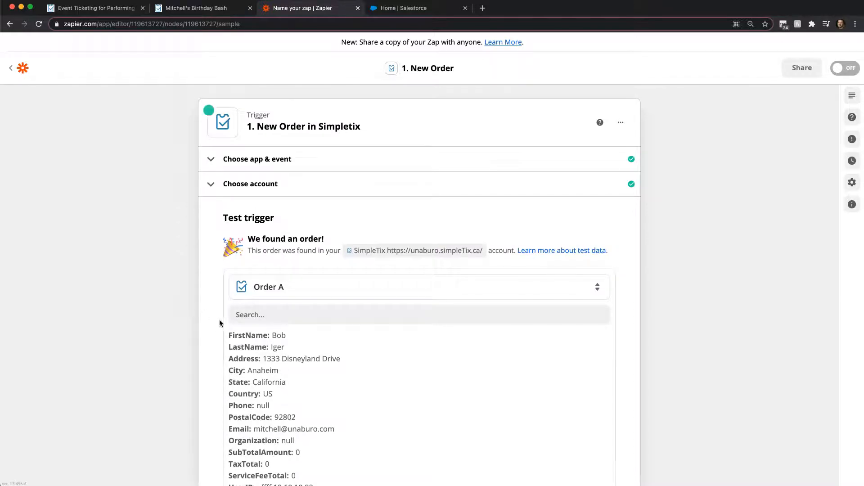
{"action": "scroll", "coordinate": [217, 320], "scroll_direction": "down", "scroll_amount": 4}
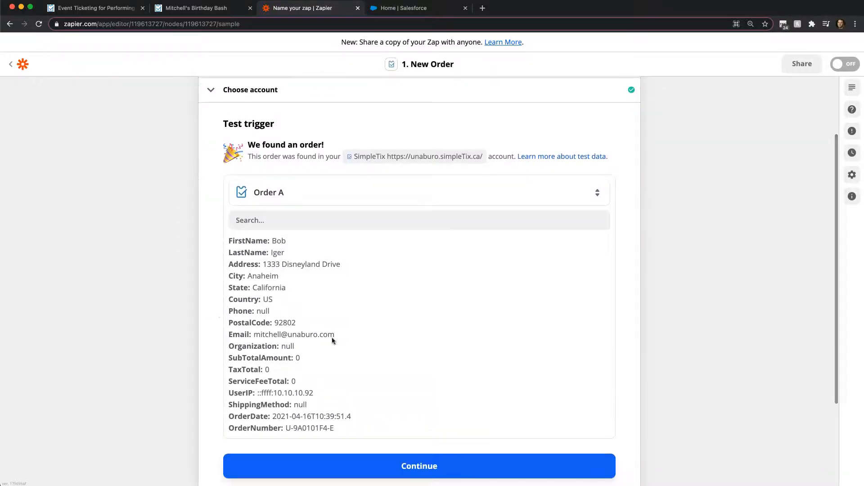
{"action": "scroll", "coordinate": [322, 336], "scroll_direction": "down", "scroll_amount": 7}
{"action": "scroll", "coordinate": [323, 336], "scroll_direction": "up", "scroll_amount": 7}
{"action": "scroll", "coordinate": [216, 293], "scroll_direction": "down", "scroll_amount": 3}
{"action": "left_click", "coordinate": [431, 407]}
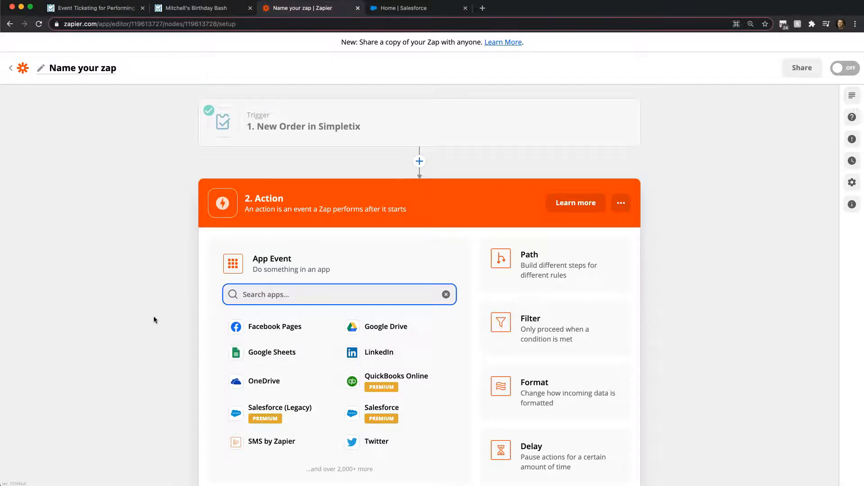
Step: Search the action apps for salesforce and choose Salesforce as the action app
{"action": "scroll", "coordinate": [165, 320], "scroll_direction": "down", "scroll_amount": 1}
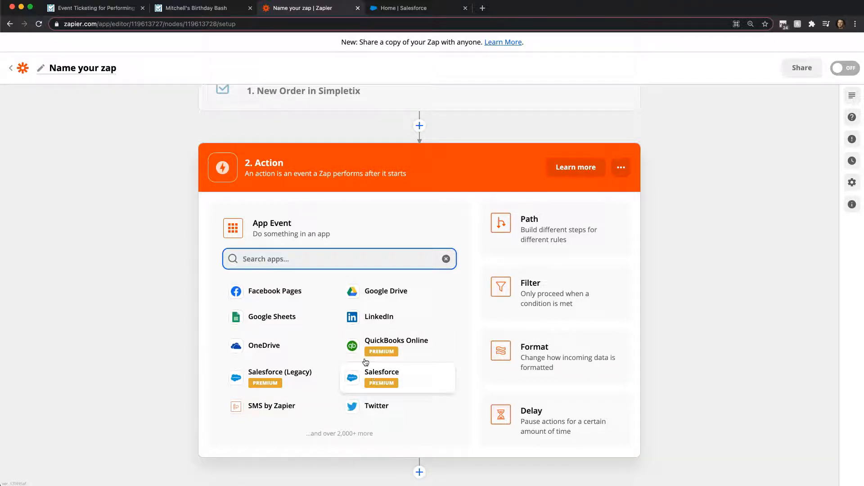
{"action": "type", "text": "salesforce"}
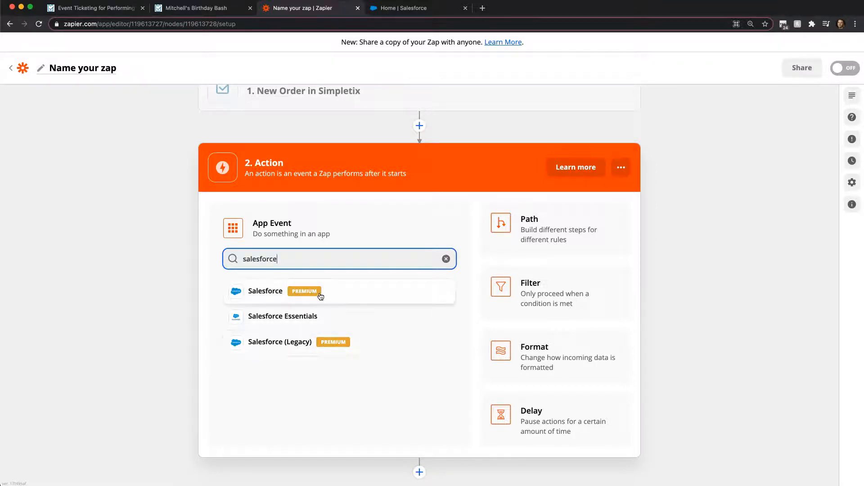
{"action": "left_click", "coordinate": [264, 293]}
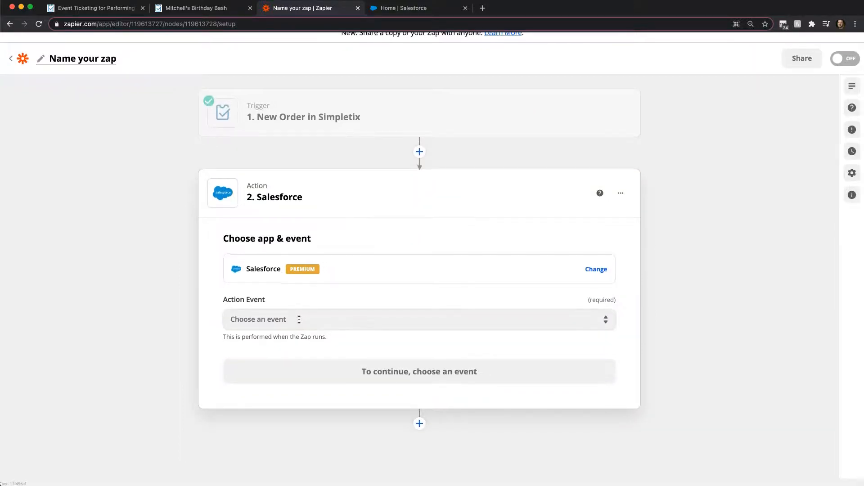
Step: Set the Salesforce action event to Find Record and continue to the account selection
{"action": "left_click", "coordinate": [298, 319]}
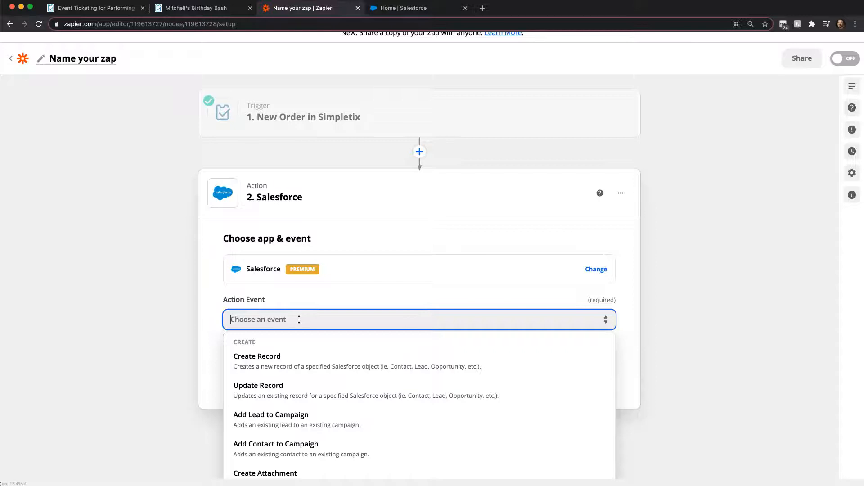
{"action": "scroll", "coordinate": [300, 320], "scroll_direction": "down", "scroll_amount": 2}
{"action": "scroll", "coordinate": [299, 382], "scroll_direction": "down", "scroll_amount": 2}
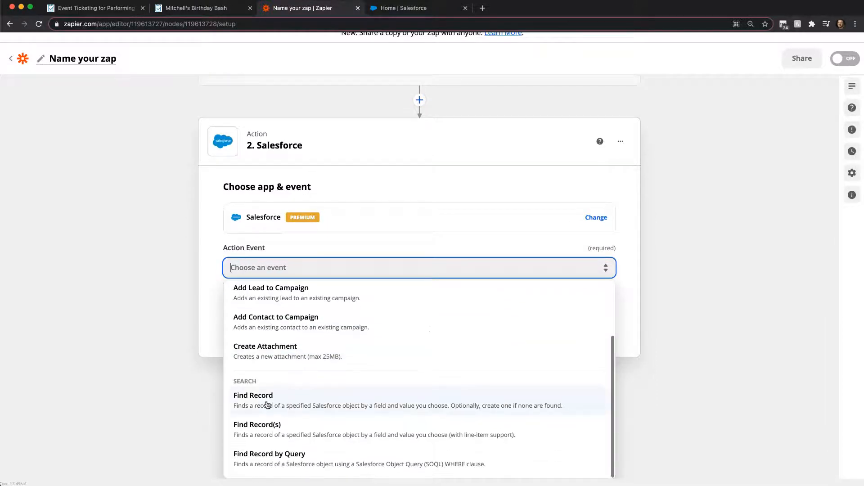
{"action": "left_click", "coordinate": [266, 403]}
{"action": "left_click", "coordinate": [428, 372]}
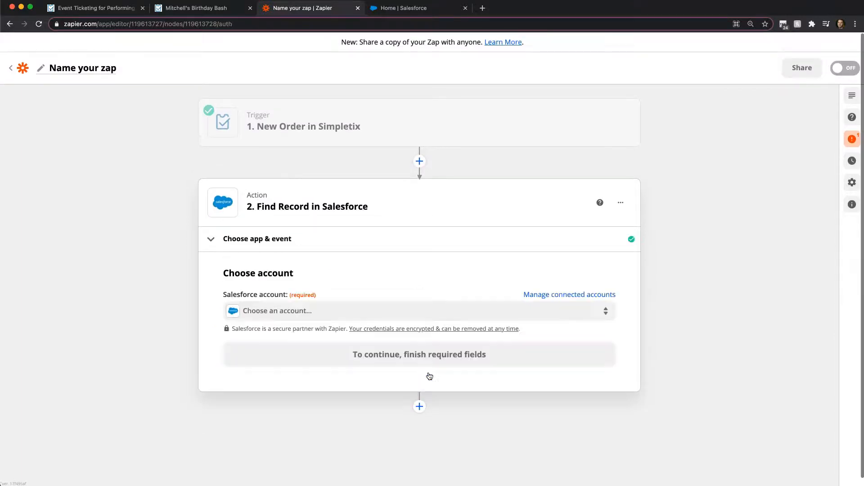
Step: Start connecting a new Salesforce account with production as the Salesforce environment
{"action": "left_click", "coordinate": [312, 305]}
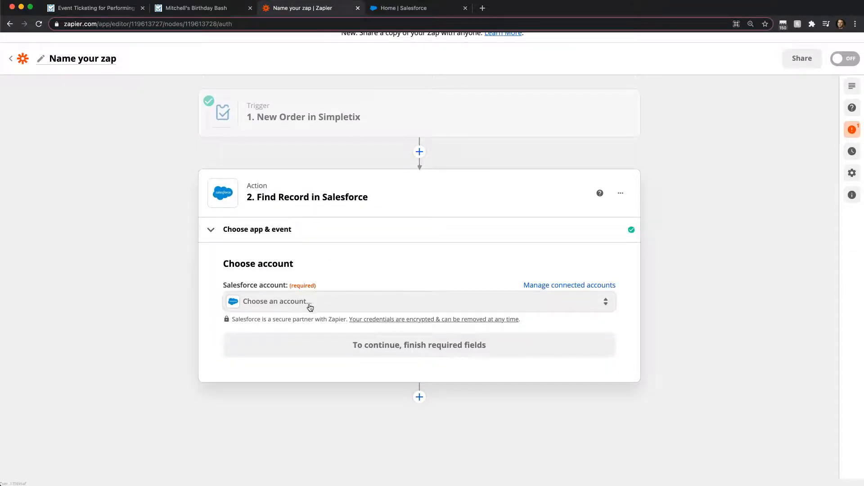
{"action": "left_click", "coordinate": [322, 301]}
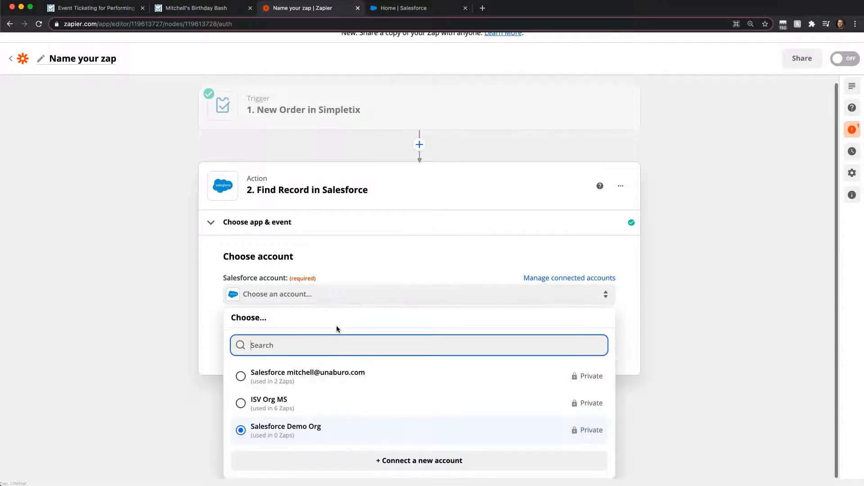
{"action": "left_click", "coordinate": [405, 463]}
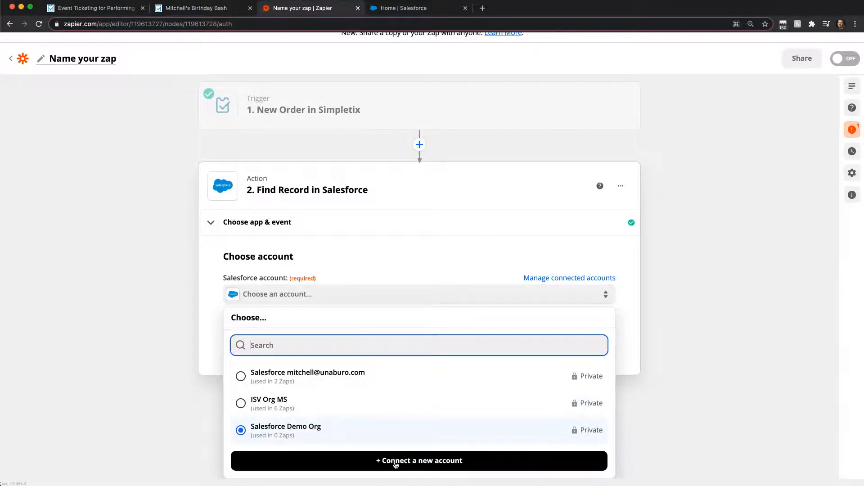
{"action": "left_click", "coordinate": [391, 462]}
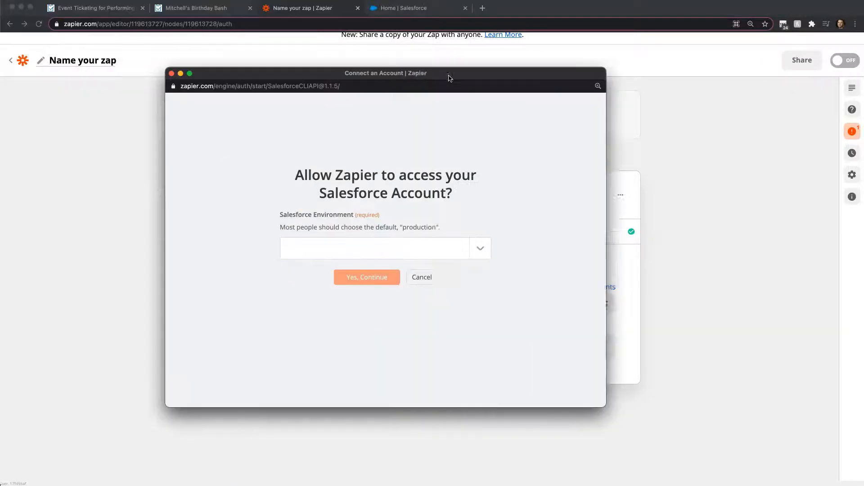
{"action": "left_click", "coordinate": [380, 249]}
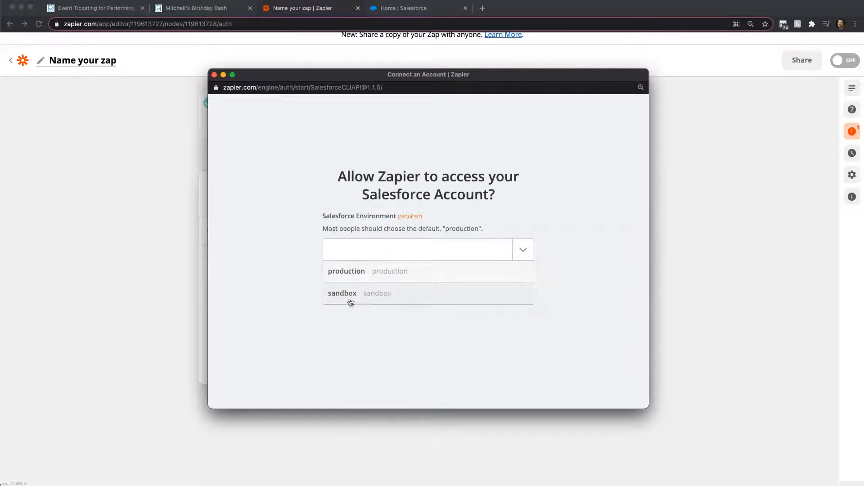
{"action": "left_click", "coordinate": [340, 279]}
{"action": "left_click", "coordinate": [393, 278]}
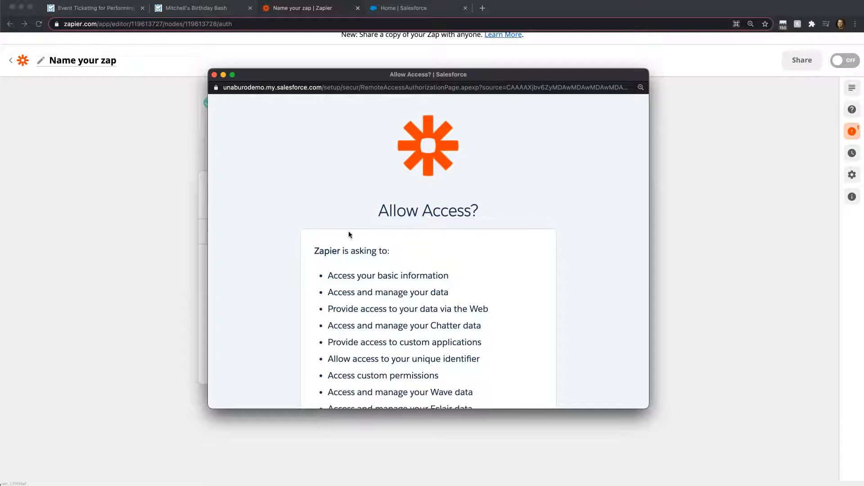
Step: Review the Salesforce access permissions requested by Zapier and close the authorization window
{"action": "scroll", "coordinate": [348, 234], "scroll_direction": "down", "scroll_amount": 6}
{"action": "left_click", "coordinate": [489, 326]}
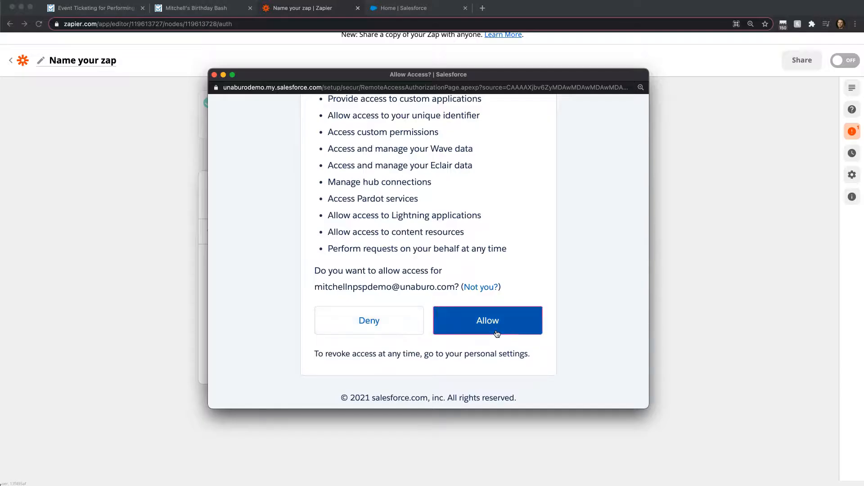
{"action": "left_click", "coordinate": [214, 75]}
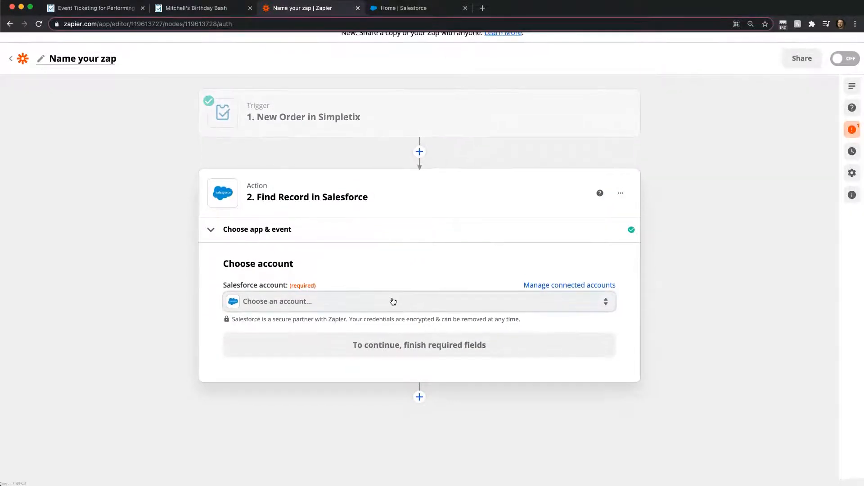
Step: Choose Salesforce Demo Org as the Salesforce account and continue to the action setup
{"action": "left_click", "coordinate": [389, 301]}
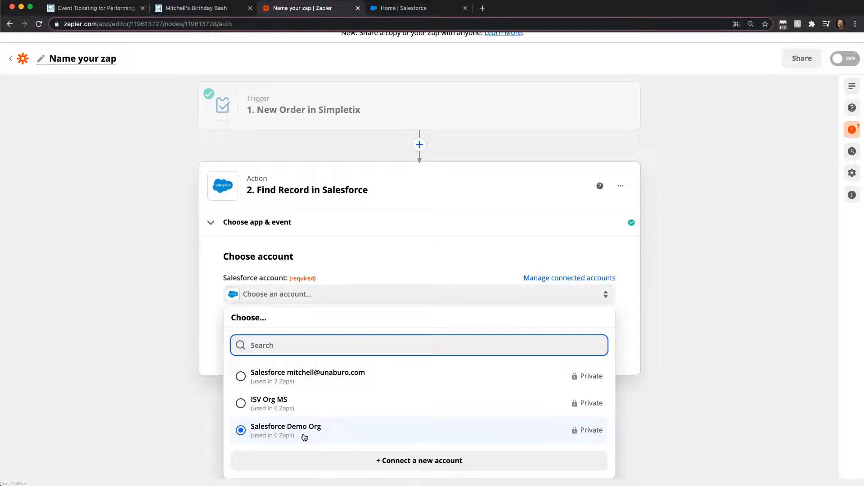
{"action": "left_click", "coordinate": [299, 435]}
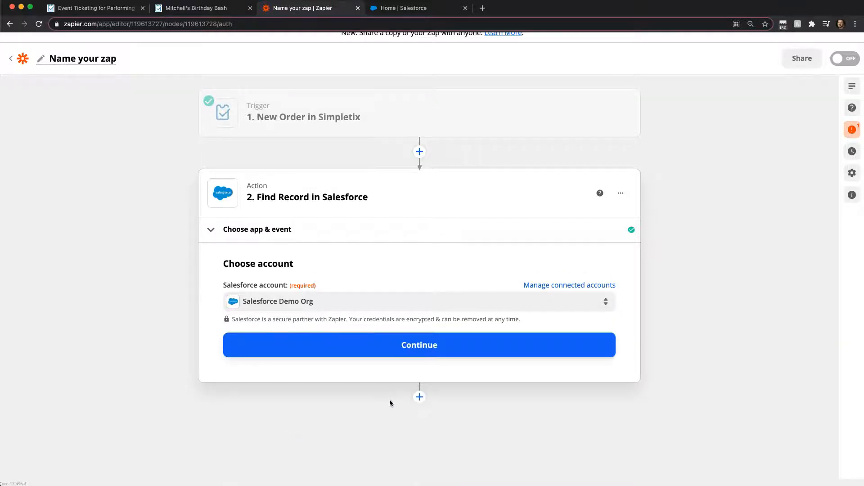
{"action": "left_click", "coordinate": [342, 351]}
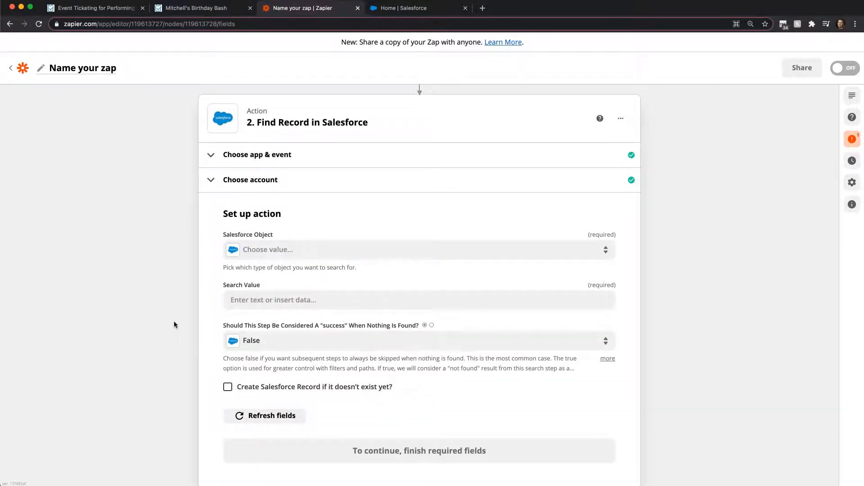
Step: Search the Salesforce objects for contact and set the object to search for to Contact
{"action": "scroll", "coordinate": [180, 323], "scroll_direction": "down", "scroll_amount": 2}
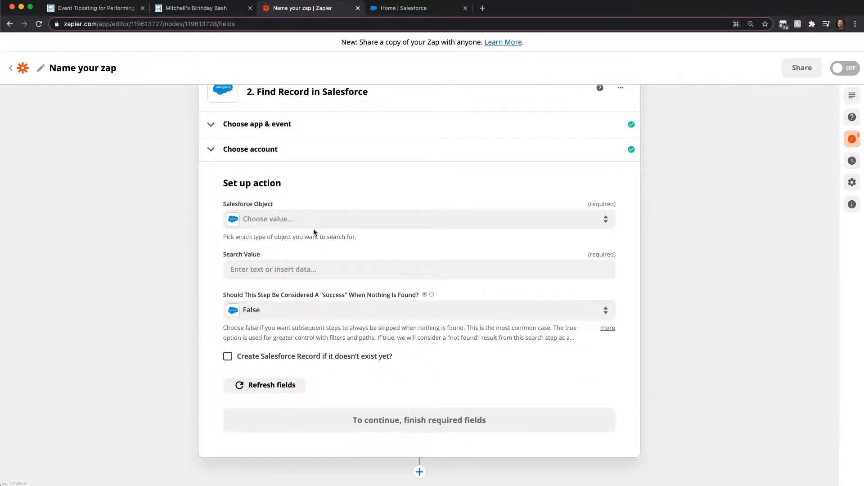
{"action": "left_click", "coordinate": [327, 223]}
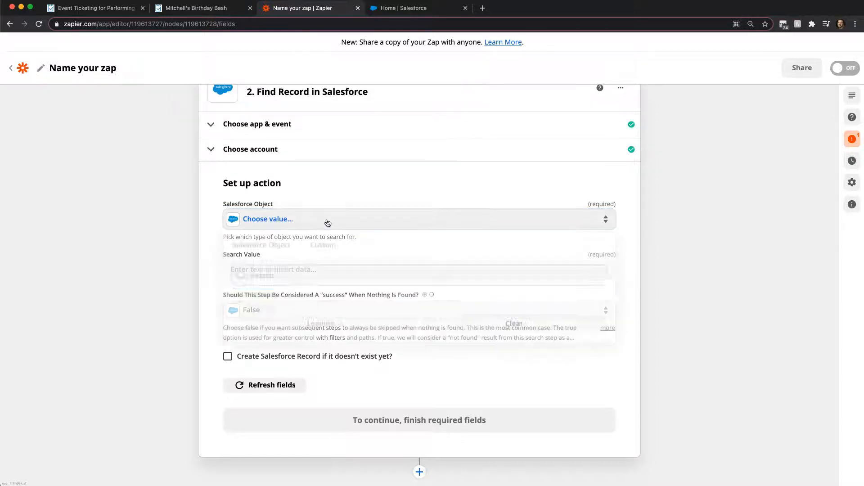
{"action": "type", "text": "contact"}
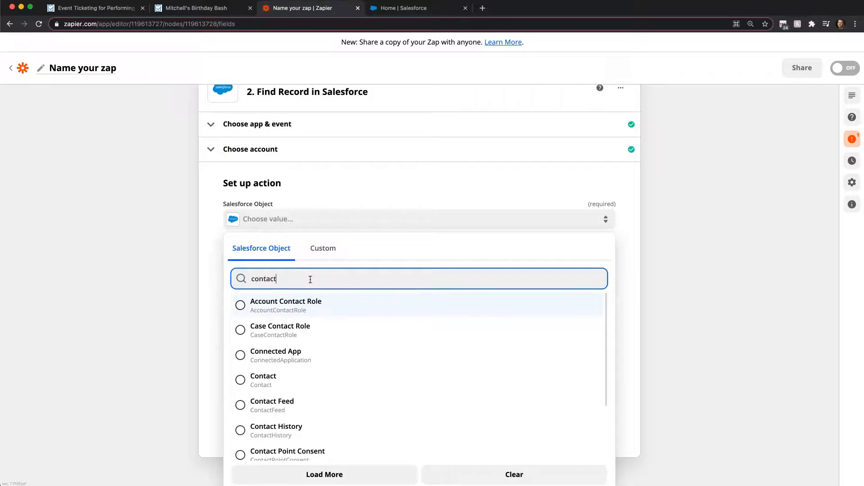
{"action": "left_click", "coordinate": [240, 382]}
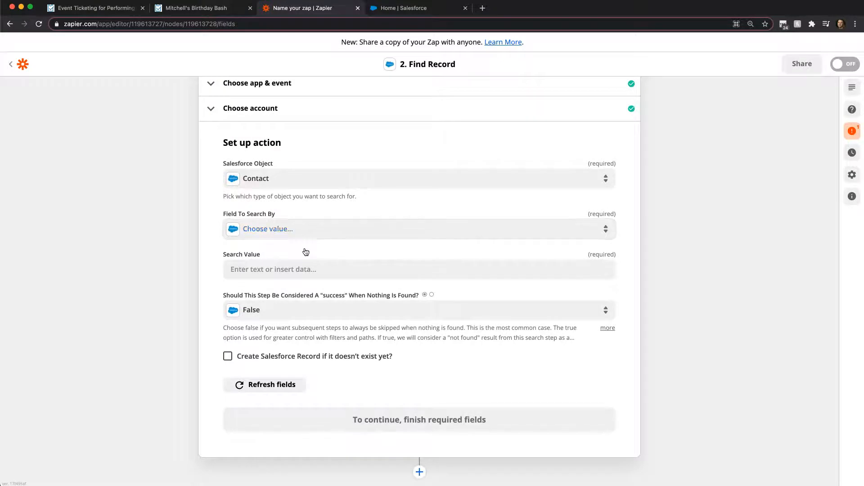
Step: Find the INT_Matching field with int_ma and use it as the field to search by
{"action": "left_click", "coordinate": [267, 229]}
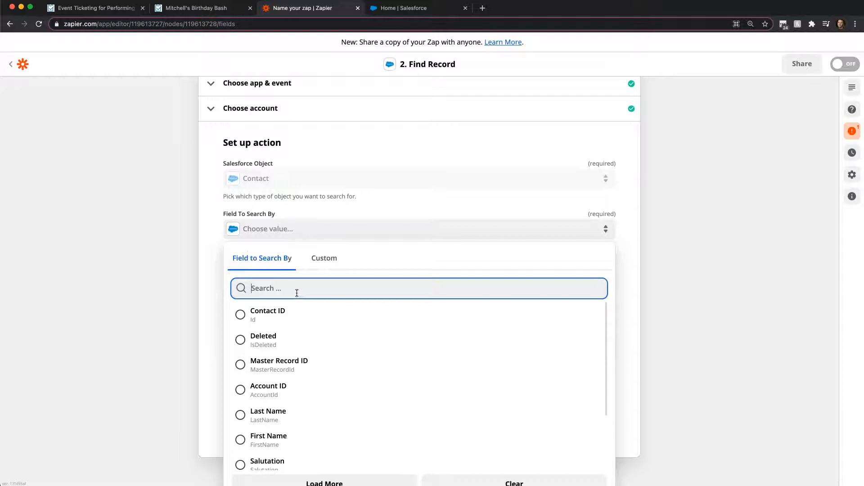
{"action": "type", "text": "int"}
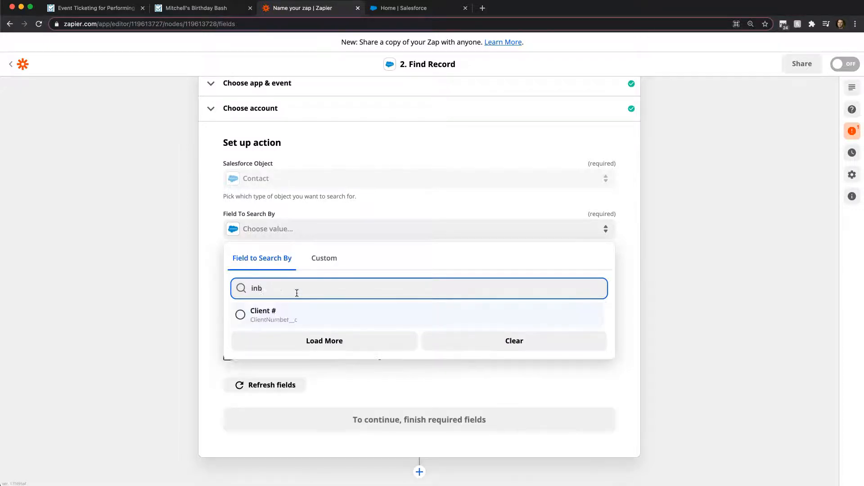
{"action": "type", "text": "_ma"}
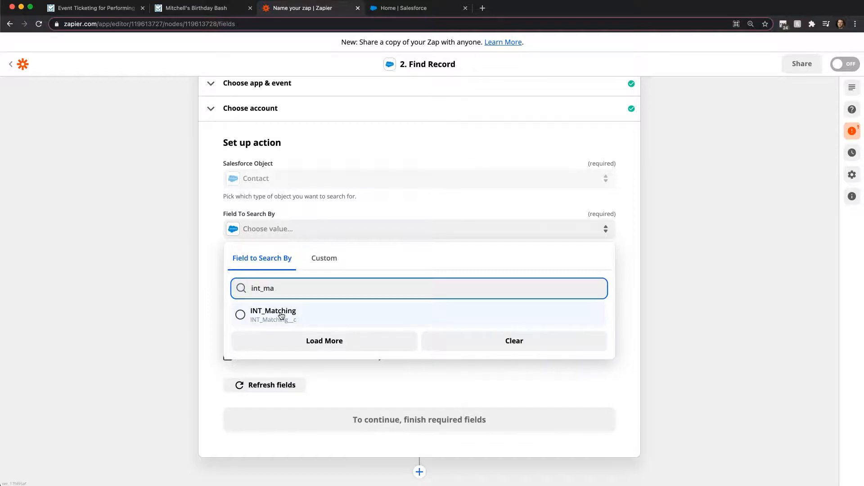
{"action": "left_click", "coordinate": [281, 315]}
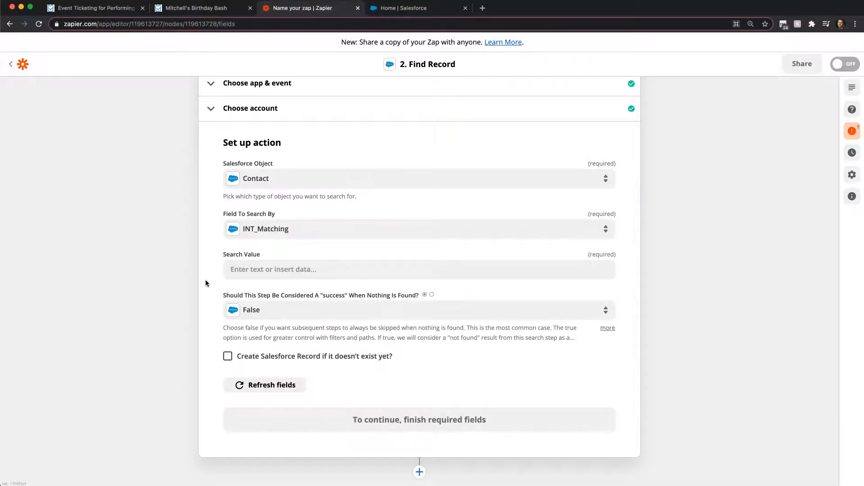
Step: Build the search value from the Simpletix order's Last Name, a comma and the order's Email
{"action": "scroll", "coordinate": [205, 280], "scroll_direction": "down", "scroll_amount": 1}
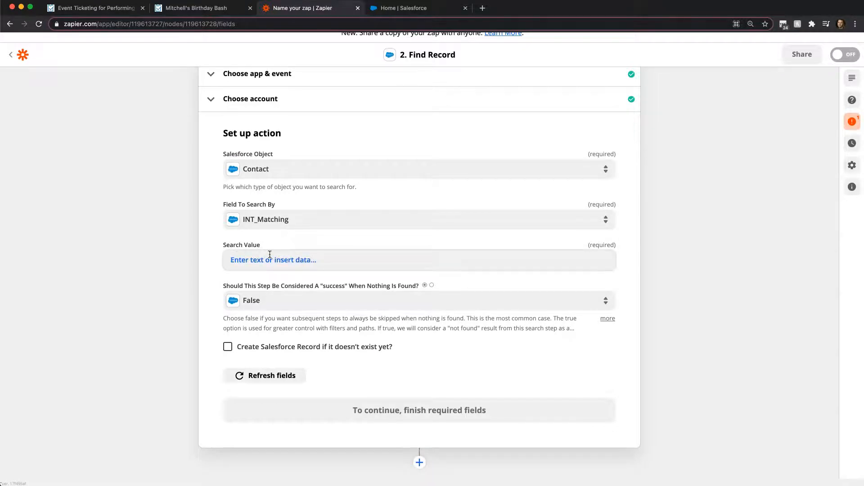
{"action": "left_click", "coordinate": [271, 261]}
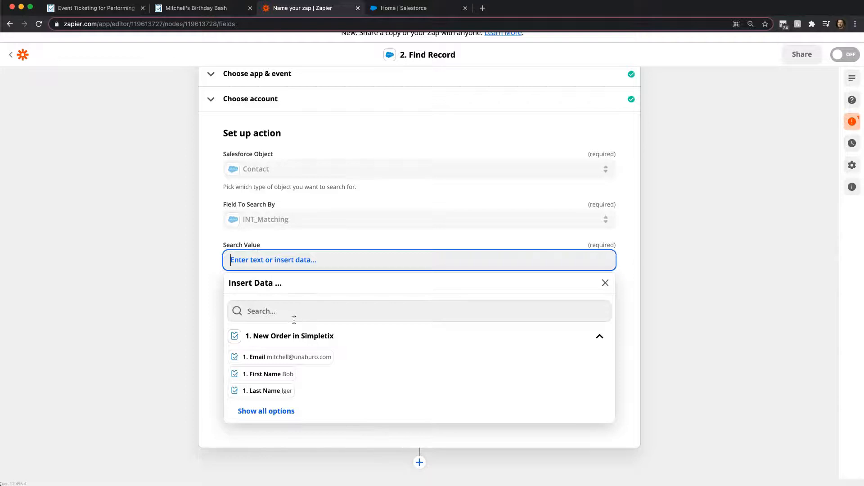
{"action": "left_click", "coordinate": [283, 391]}
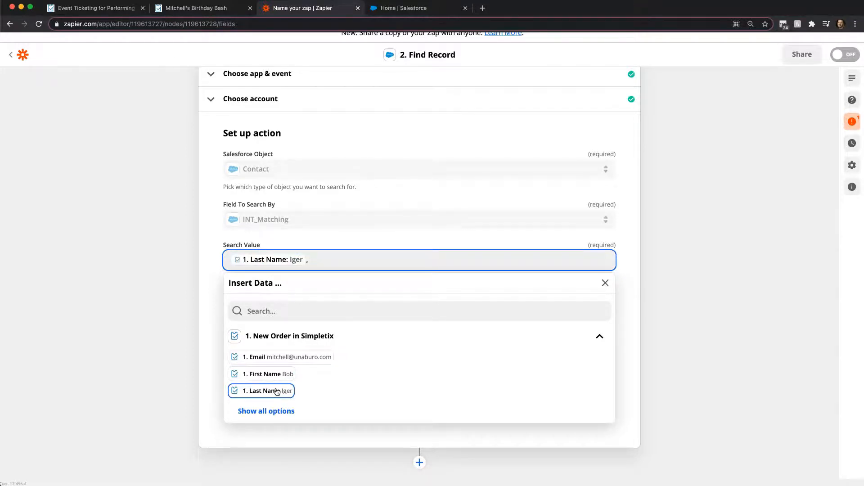
{"action": "type", "text": ","}
{"action": "left_click", "coordinate": [297, 359]}
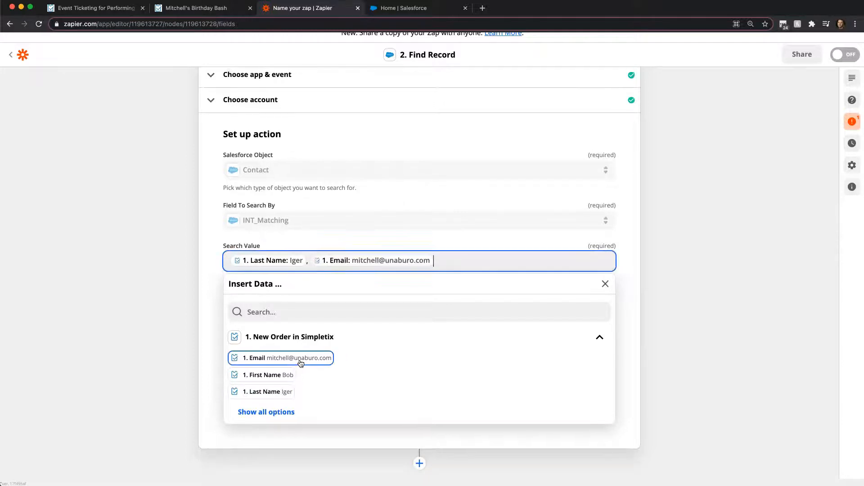
{"action": "left_click", "coordinate": [217, 300]}
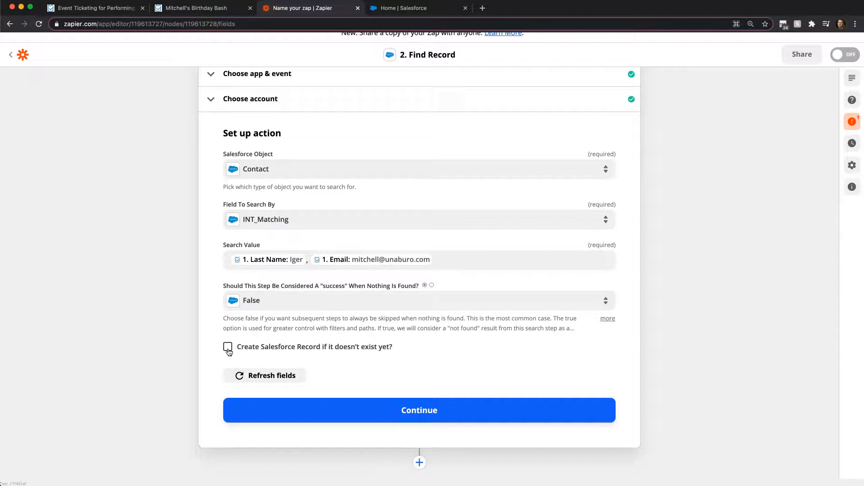
Step: Enable creating the Salesforce record if it doesn't exist yet
{"action": "left_click", "coordinate": [228, 348]}
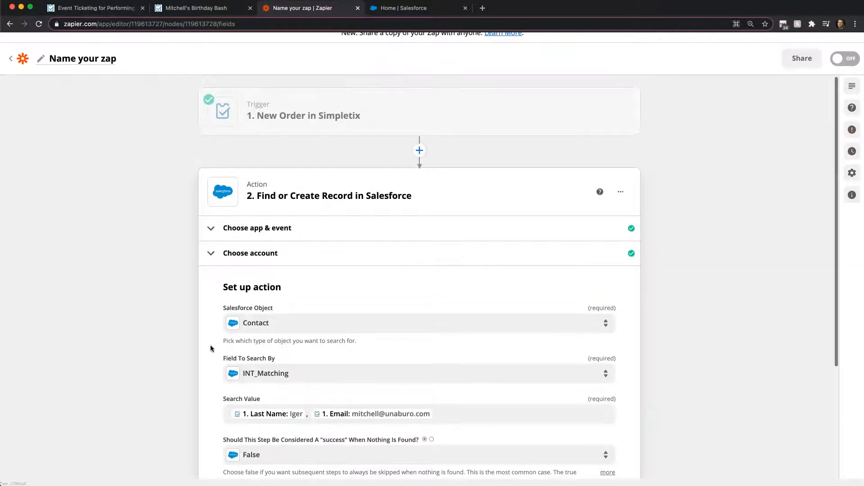
{"action": "scroll", "coordinate": [211, 347], "scroll_direction": "down", "scroll_amount": 4}
{"action": "scroll", "coordinate": [218, 346], "scroll_direction": "down", "scroll_amount": 5}
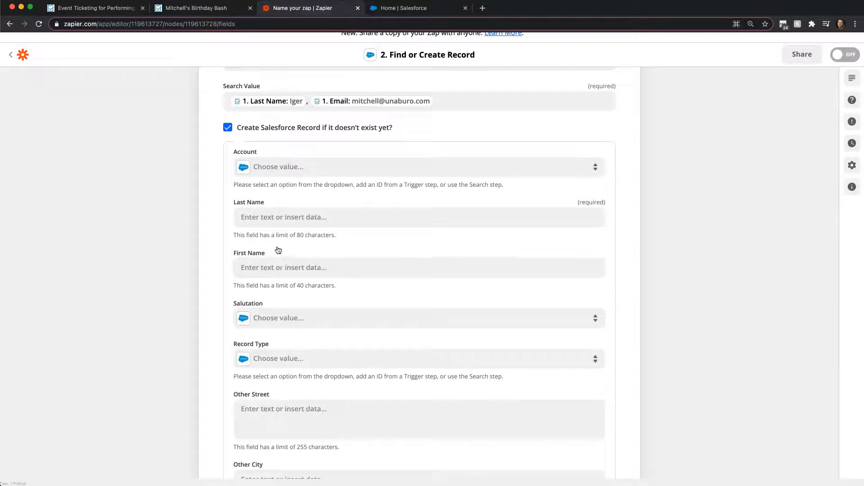
Step: Map the new contact's Last Name and First Name to the matching values from the Simpletix order
{"action": "left_click", "coordinate": [255, 216]}
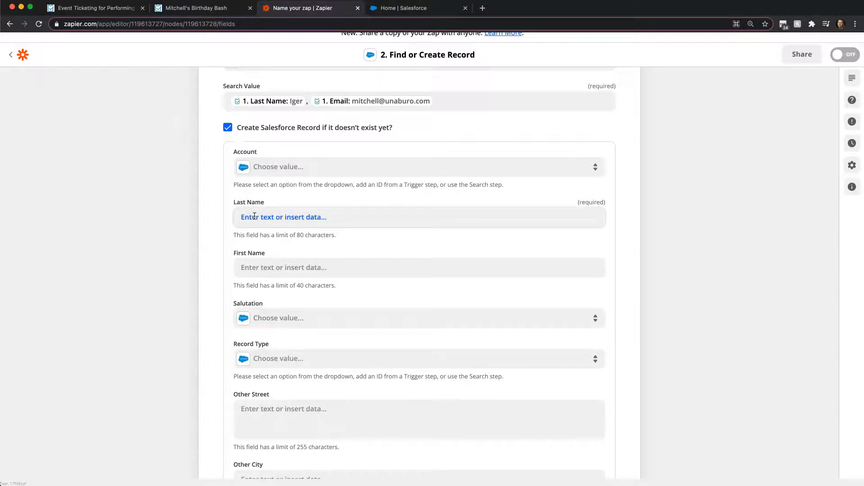
{"action": "left_click", "coordinate": [255, 216]}
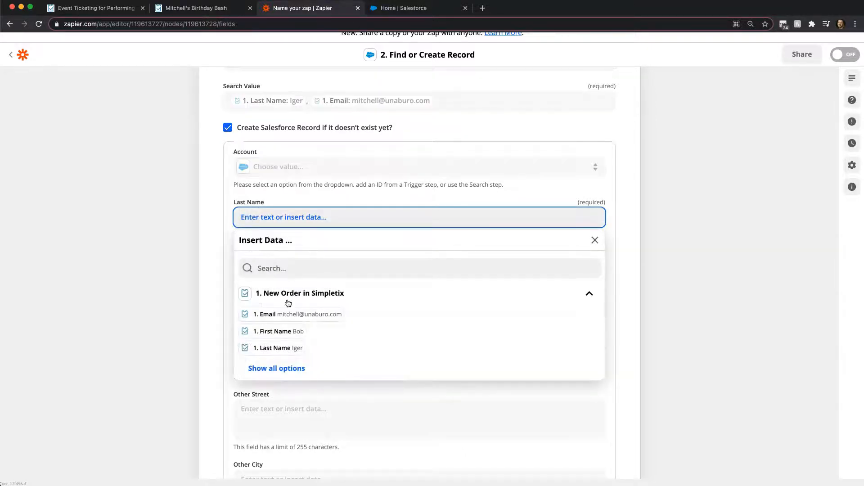
{"action": "left_click", "coordinate": [298, 353]}
{"action": "left_click", "coordinate": [224, 274]}
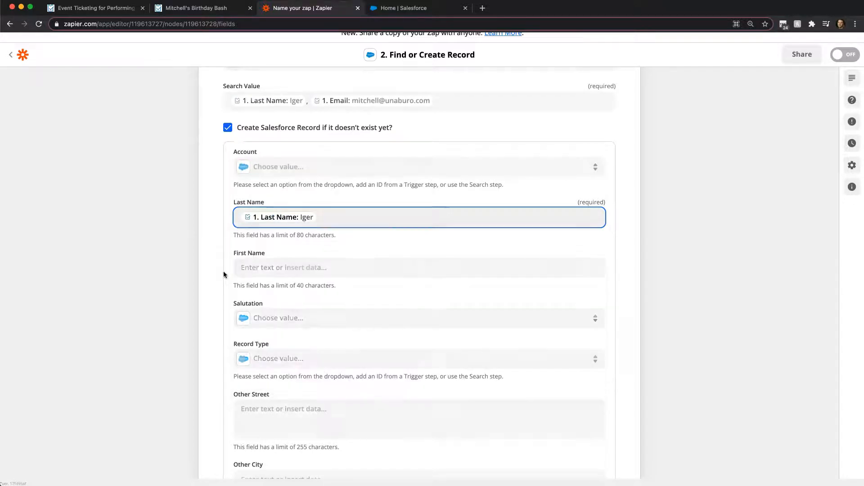
{"action": "left_click", "coordinate": [269, 271]}
{"action": "left_click", "coordinate": [305, 381]}
{"action": "left_click", "coordinate": [225, 269]}
Step: Examine how the contact's name, mailing address and email fields are mapped to the Simpletix order data
{"action": "scroll", "coordinate": [225, 268], "scroll_direction": "down", "scroll_amount": 3}
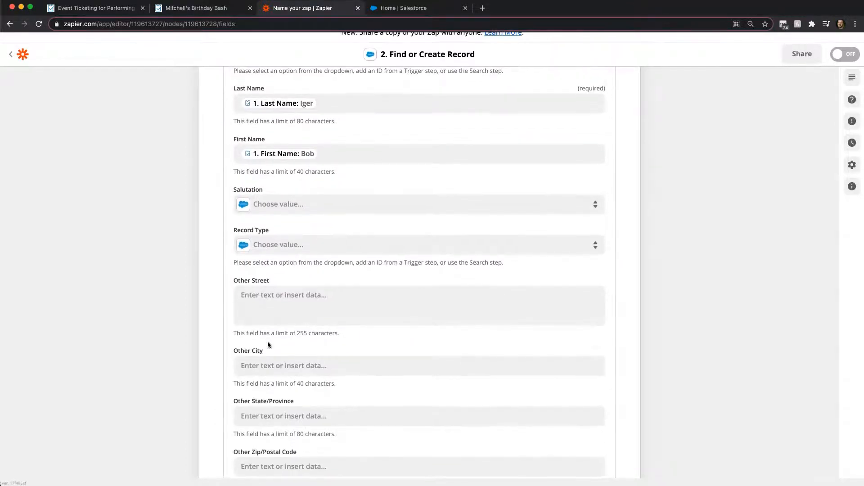
{"action": "scroll", "coordinate": [267, 341], "scroll_direction": "down", "scroll_amount": 4}
{"action": "scroll", "coordinate": [265, 341], "scroll_direction": "down", "scroll_amount": 2}
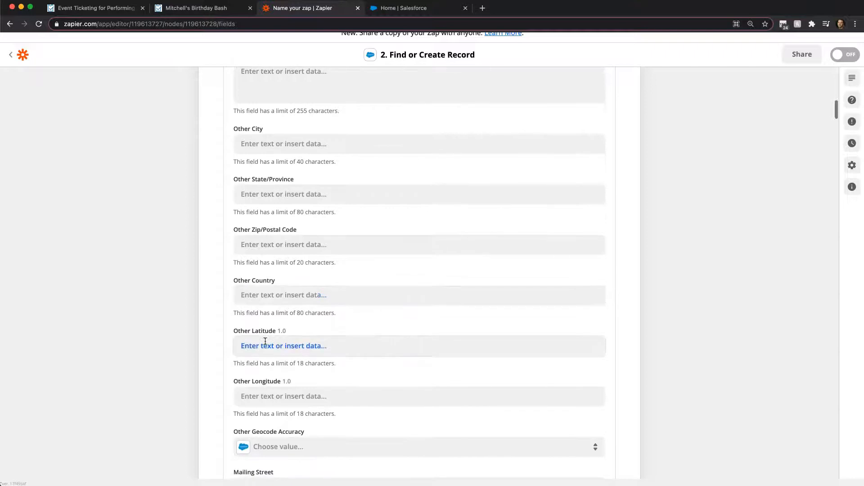
{"action": "scroll", "coordinate": [265, 341], "scroll_direction": "down", "scroll_amount": 10}
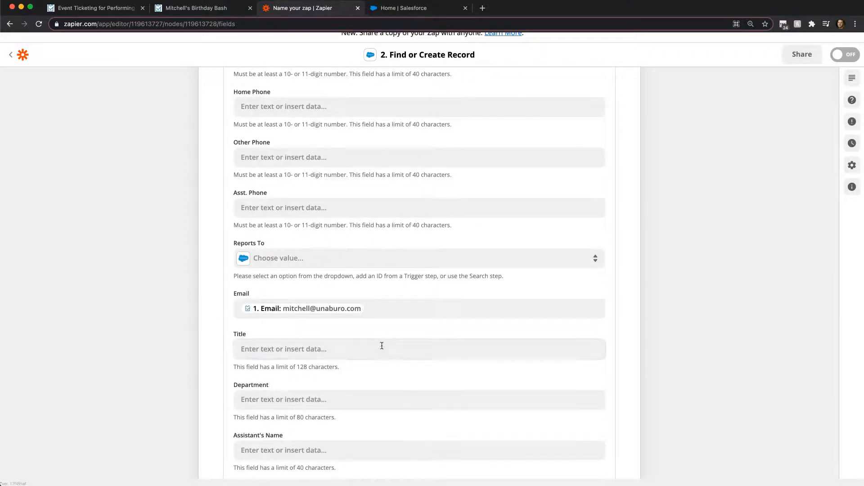
{"action": "scroll", "coordinate": [328, 347], "scroll_direction": "up", "scroll_amount": 8}
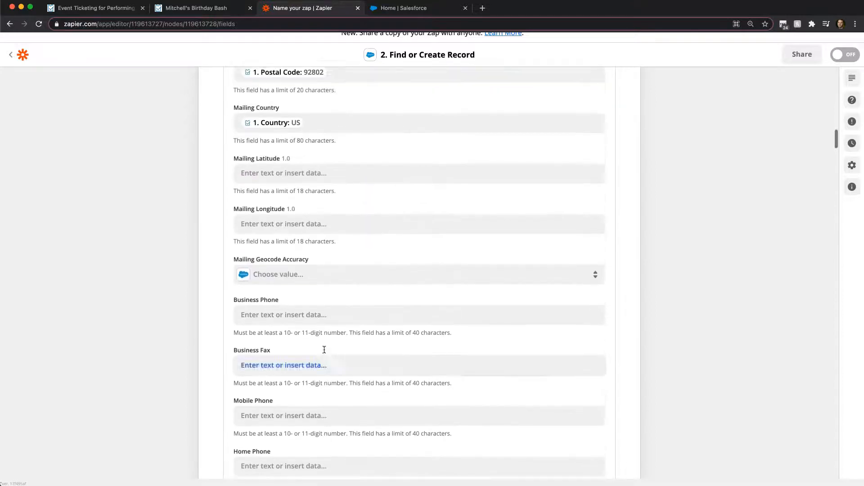
{"action": "scroll", "coordinate": [324, 349], "scroll_direction": "up", "scroll_amount": 10}
{"action": "scroll", "coordinate": [325, 349], "scroll_direction": "down", "scroll_amount": 3}
{"action": "scroll", "coordinate": [326, 347], "scroll_direction": "up", "scroll_amount": 5}
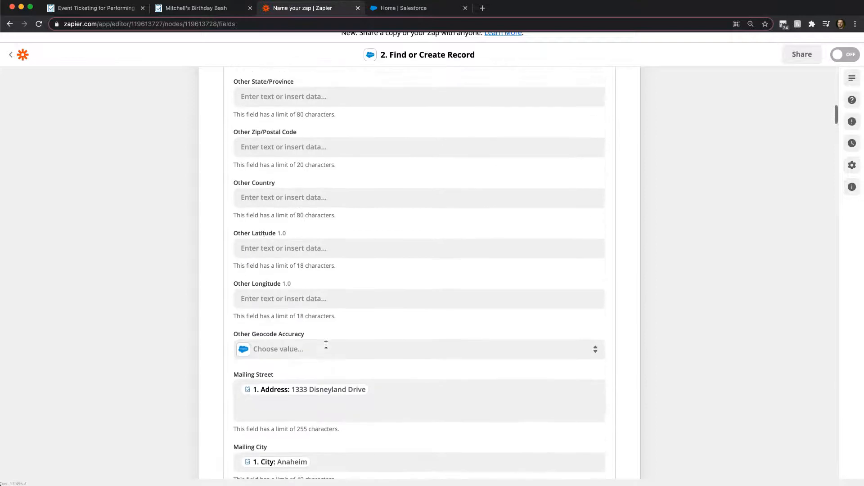
{"action": "scroll", "coordinate": [325, 345], "scroll_direction": "up", "scroll_amount": 9}
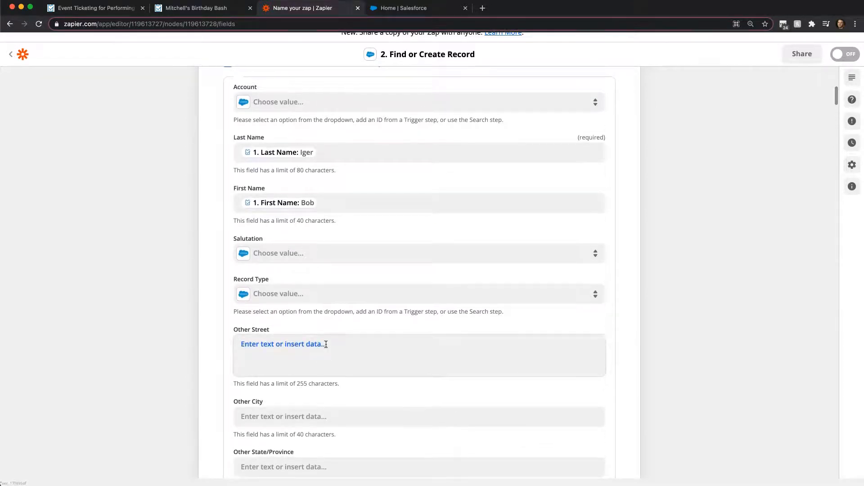
{"action": "scroll", "coordinate": [325, 344], "scroll_direction": "down", "scroll_amount": 1}
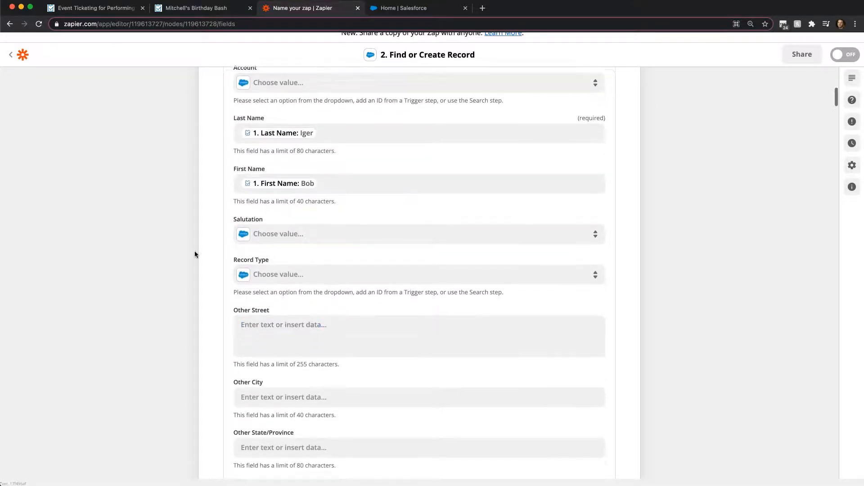
{"action": "scroll", "coordinate": [195, 252], "scroll_direction": "down", "scroll_amount": 9}
{"action": "scroll", "coordinate": [433, 341], "scroll_direction": "down", "scroll_amount": 3}
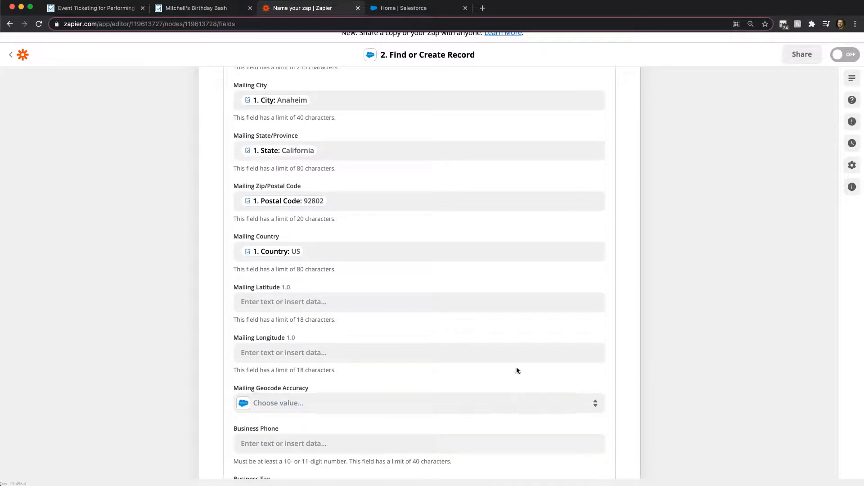
Step: Continue past the remaining contact fields to the action test and review its search and record creation data
{"action": "scroll", "coordinate": [488, 335], "scroll_direction": "down", "scroll_amount": 10}
{"action": "scroll", "coordinate": [487, 335], "scroll_direction": "down", "scroll_amount": 15}
{"action": "scroll", "coordinate": [487, 336], "scroll_direction": "down", "scroll_amount": 20}
{"action": "scroll", "coordinate": [487, 336], "scroll_direction": "down", "scroll_amount": 20}
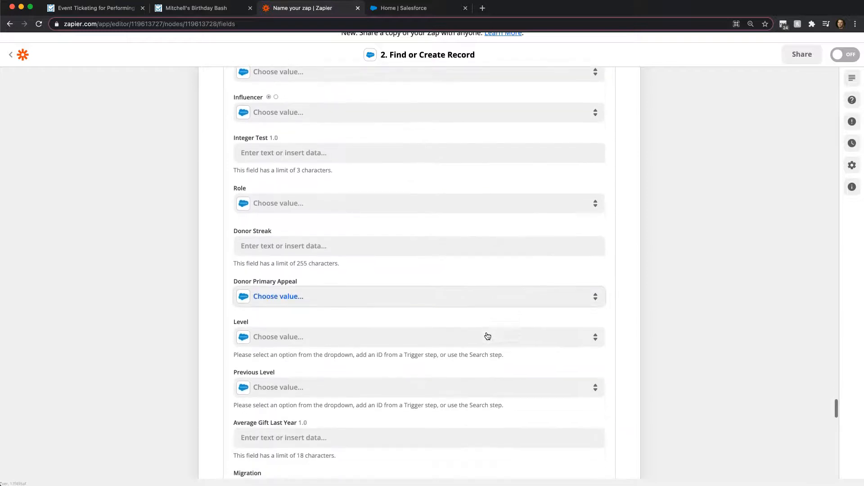
{"action": "scroll", "coordinate": [487, 336], "scroll_direction": "down", "scroll_amount": 20}
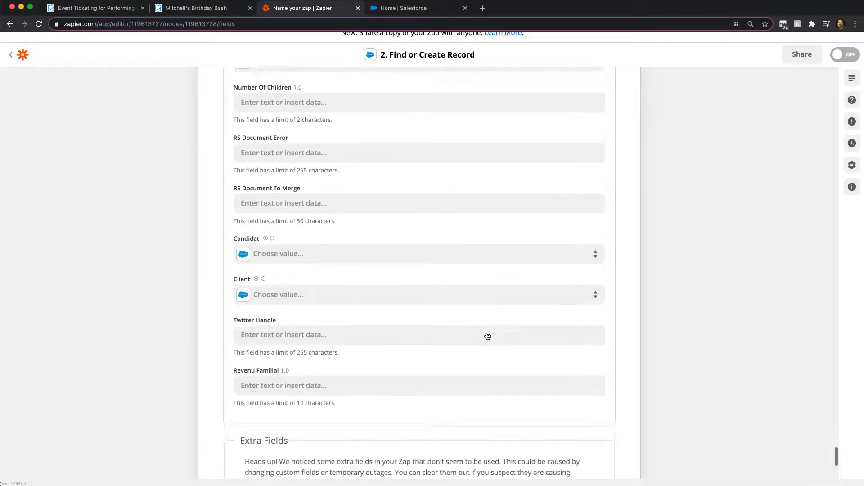
{"action": "scroll", "coordinate": [488, 336], "scroll_direction": "down", "scroll_amount": 6}
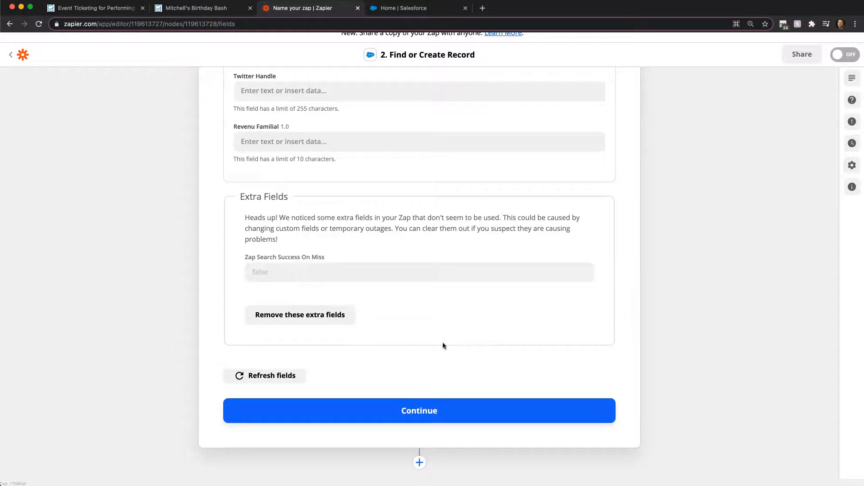
{"action": "left_click", "coordinate": [381, 410]}
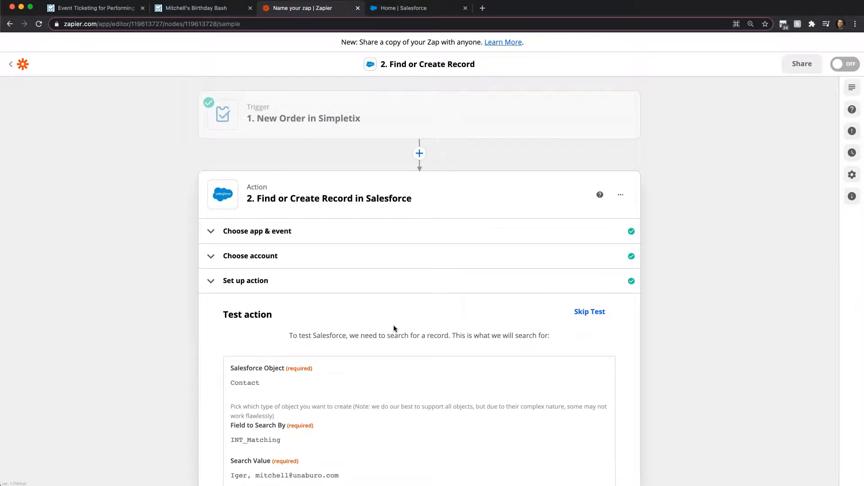
{"action": "scroll", "coordinate": [394, 325], "scroll_direction": "down", "scroll_amount": 5}
{"action": "scroll", "coordinate": [227, 345], "scroll_direction": "down", "scroll_amount": 5}
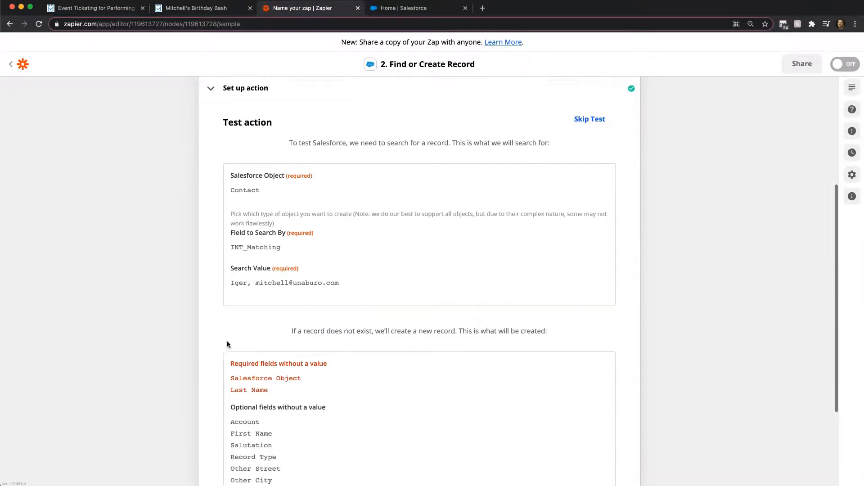
{"action": "scroll", "coordinate": [219, 336], "scroll_direction": "up", "scroll_amount": 3}
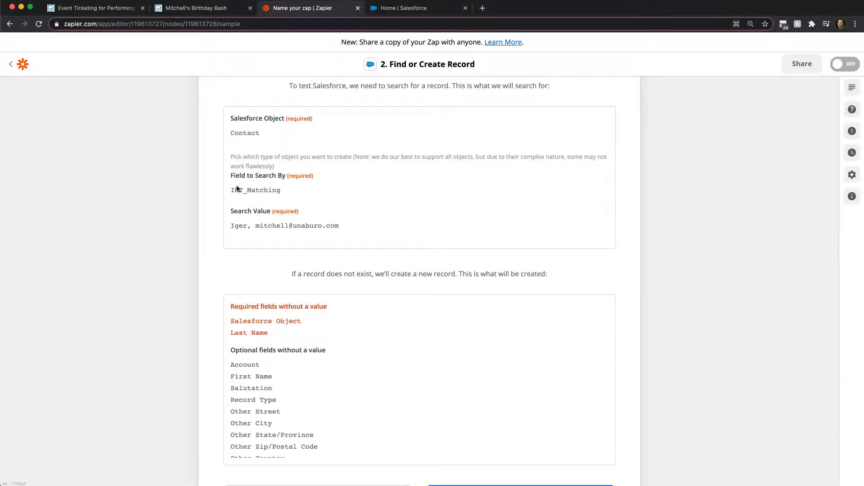
Step: Run the test of the find-or-create contact action and review the Salesforce record data it returns
{"action": "scroll", "coordinate": [218, 290], "scroll_direction": "down", "scroll_amount": 3}
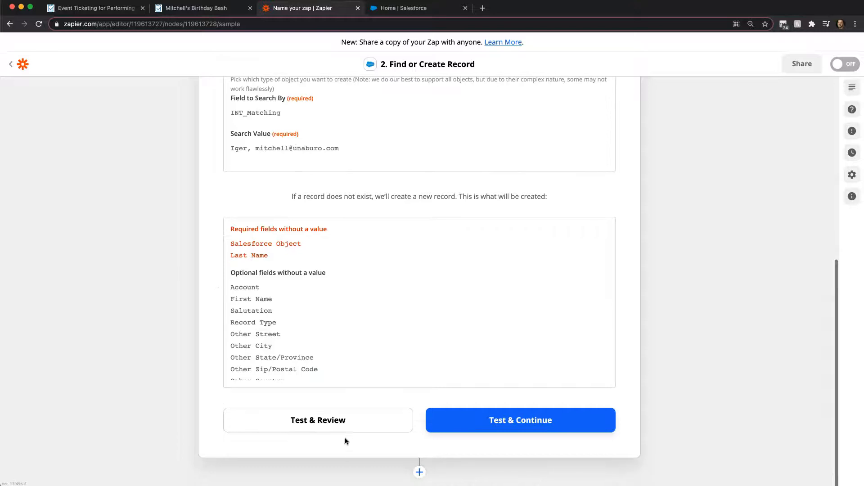
{"action": "left_click", "coordinate": [301, 421]}
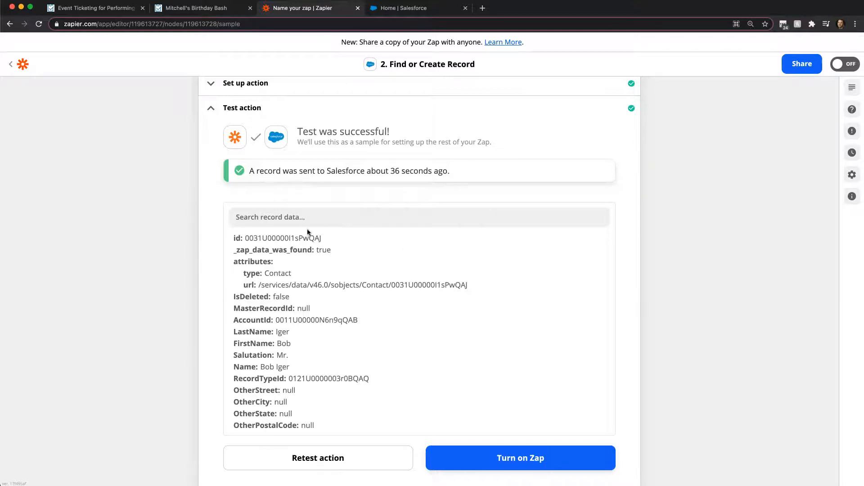
{"action": "scroll", "coordinate": [186, 291], "scroll_direction": "down", "scroll_amount": 2}
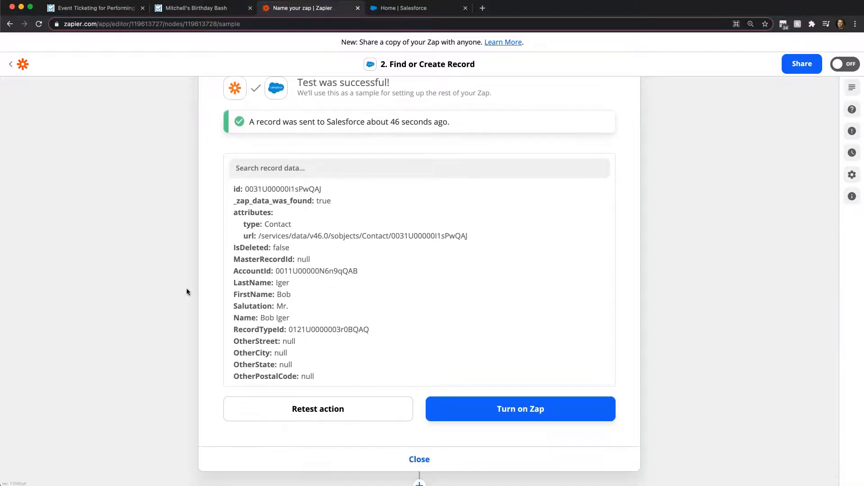
{"action": "scroll", "coordinate": [180, 296], "scroll_direction": "down", "scroll_amount": 1}
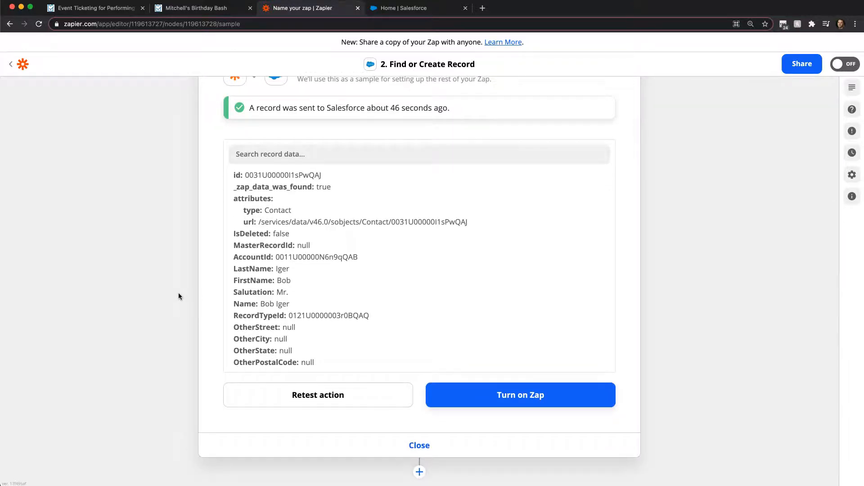
Step: Add a third action to the Zap using Salesforce with the Find Record event
{"action": "left_click", "coordinate": [419, 473]}
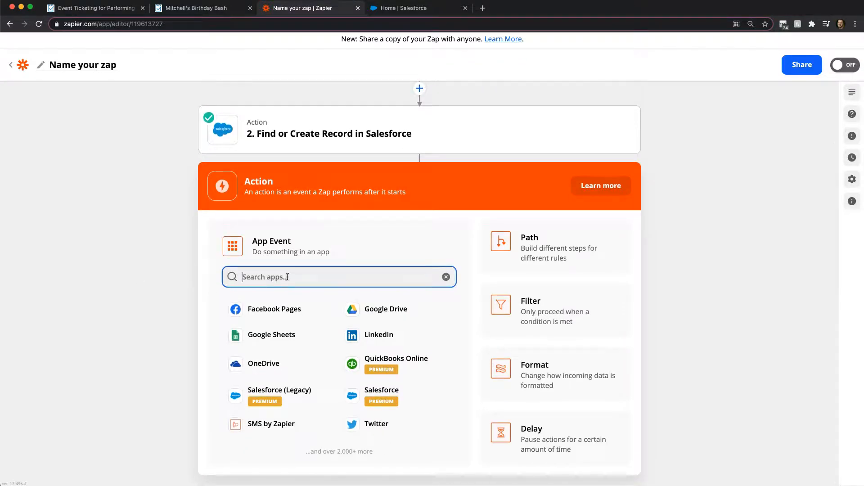
{"action": "type", "text": "sa"}
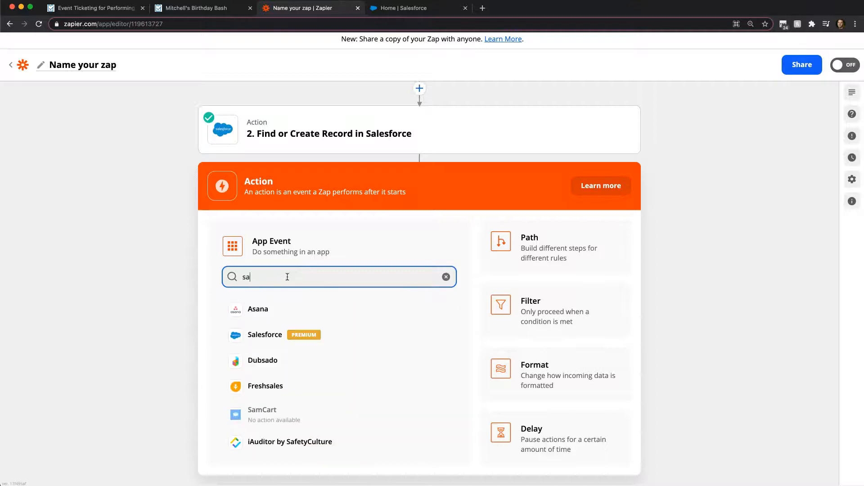
{"action": "type", "text": "lesforce"}
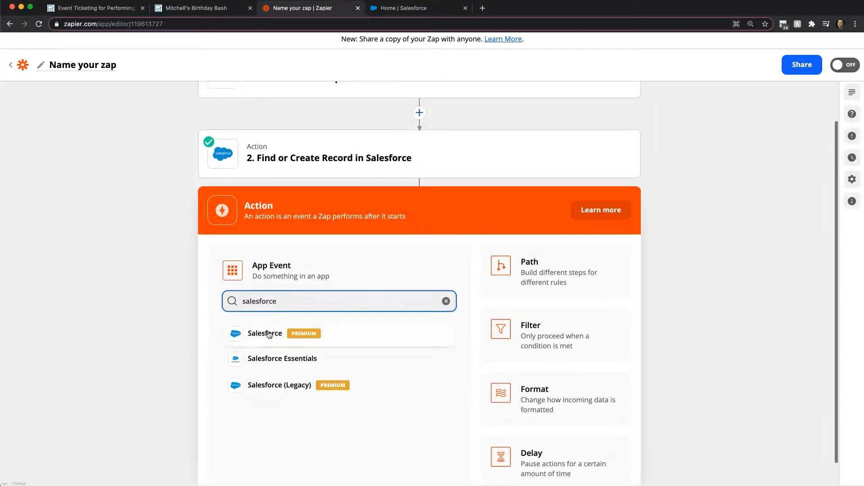
{"action": "left_click", "coordinate": [266, 332]}
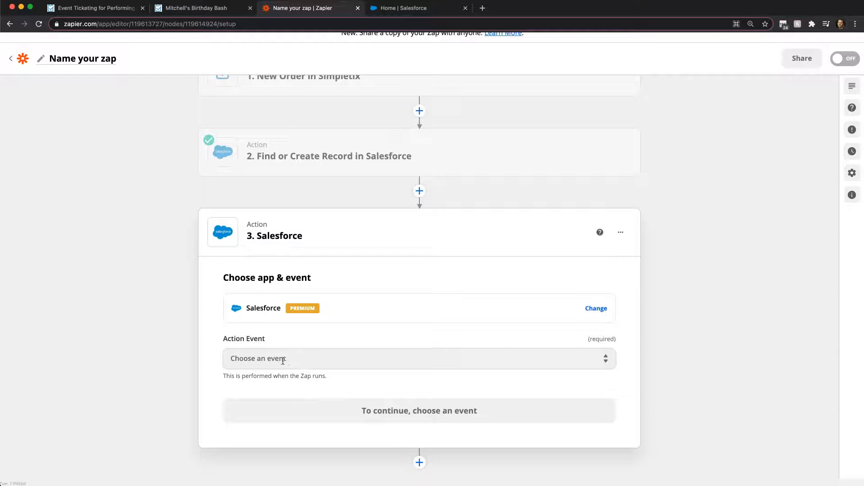
{"action": "left_click", "coordinate": [311, 359]}
{"action": "scroll", "coordinate": [285, 379], "scroll_direction": "down", "scroll_amount": 5}
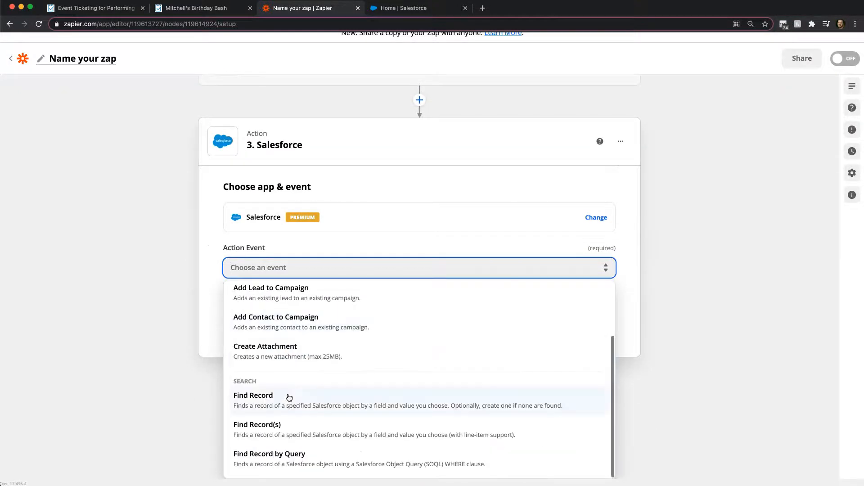
{"action": "left_click", "coordinate": [286, 400]}
{"action": "left_click", "coordinate": [285, 399]}
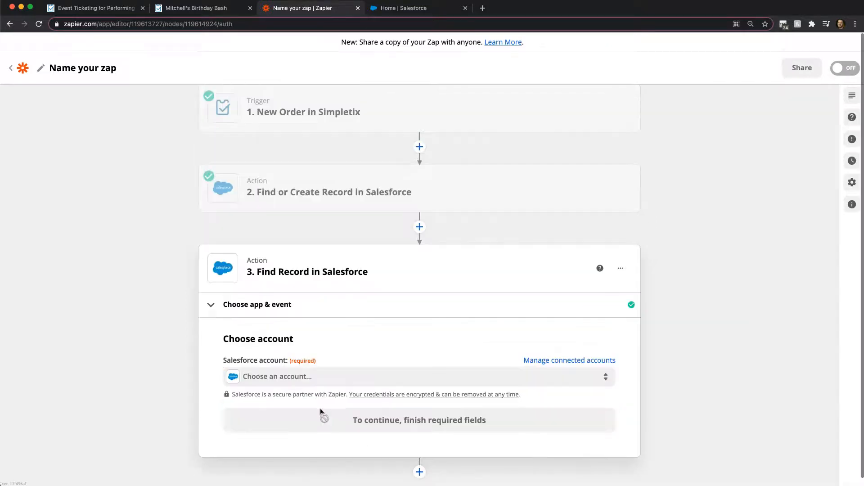
Step: Select Salesforce Demo Org as the account for the third action and continue to its setup
{"action": "left_click", "coordinate": [266, 377]}
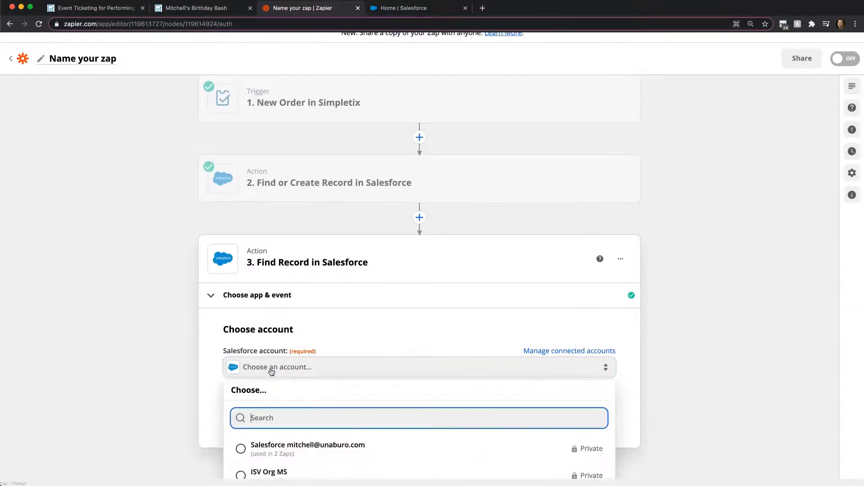
{"action": "left_click", "coordinate": [290, 433]}
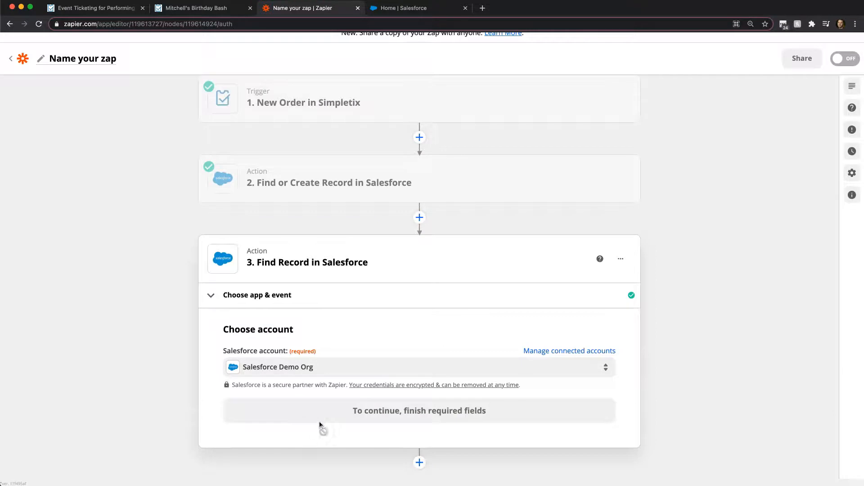
{"action": "left_click", "coordinate": [321, 416]}
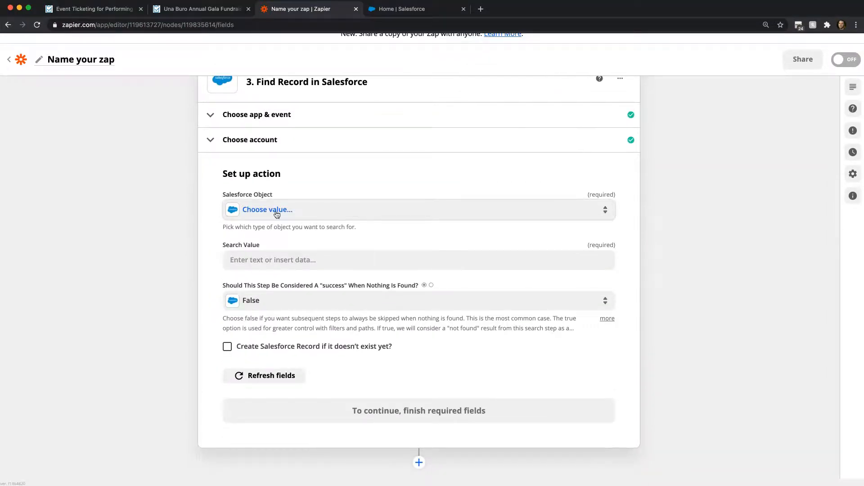
Step: Set the action to look up the Campaign object, using Name as the field to search by
{"action": "left_click", "coordinate": [273, 213]}
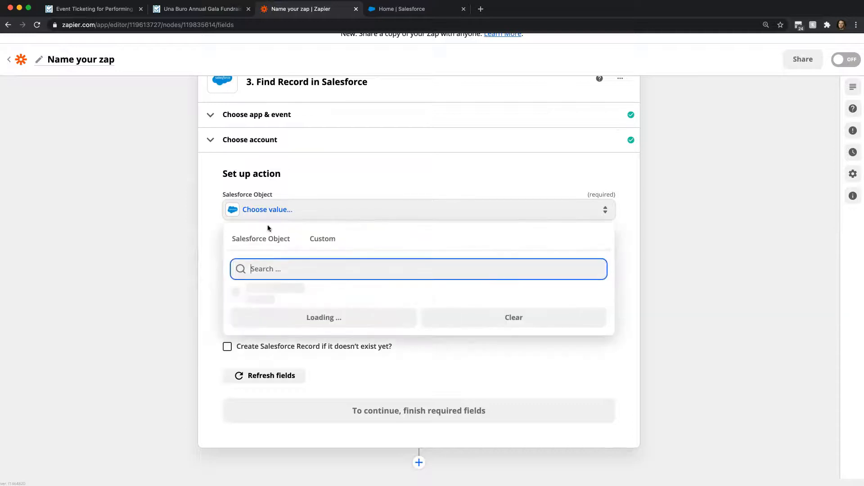
{"action": "type", "text": "cama"}
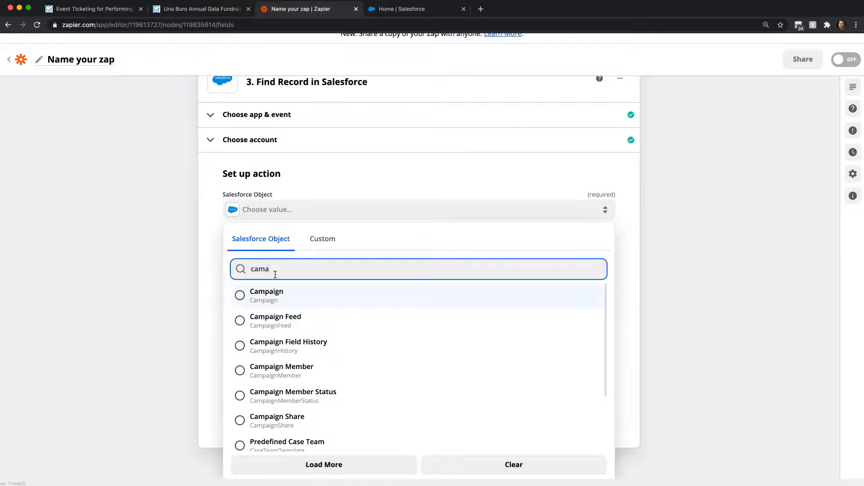
{"action": "left_click", "coordinate": [273, 291]}
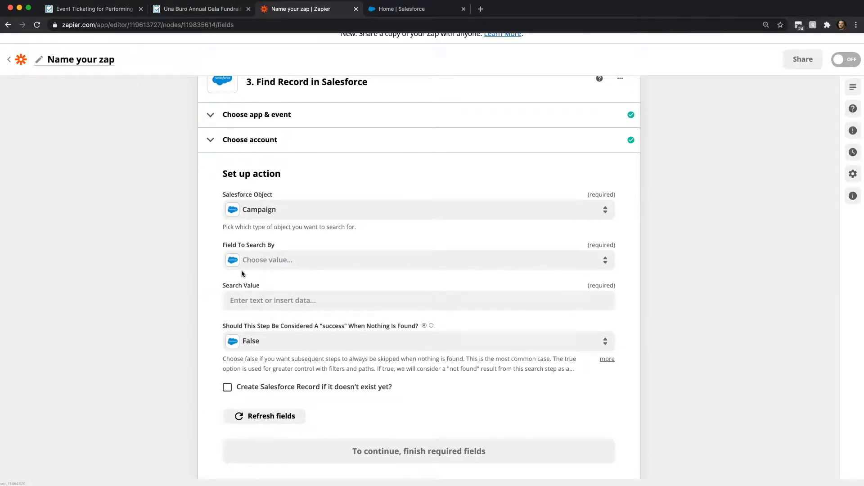
{"action": "left_click", "coordinate": [308, 265]}
{"action": "type", "text": "name"}
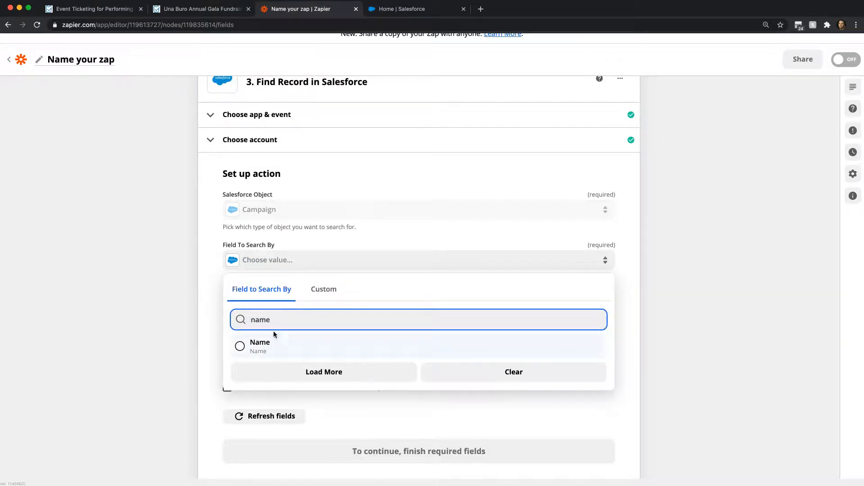
{"action": "left_click", "coordinate": [256, 354]}
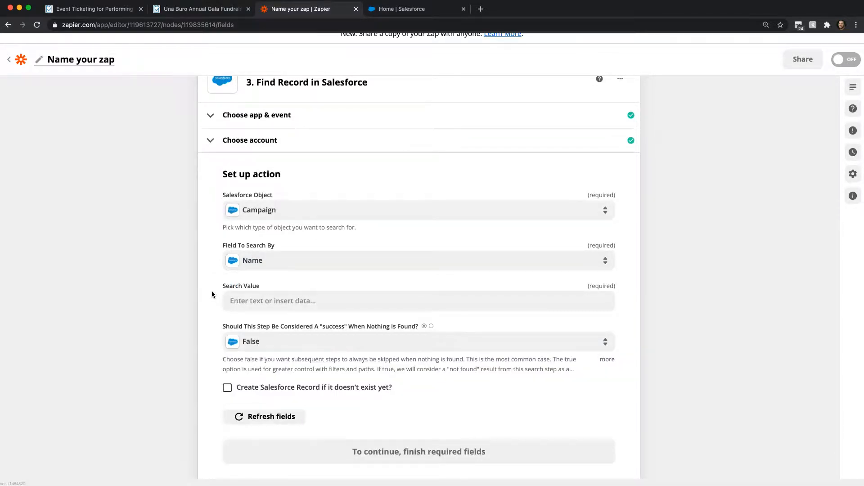
Step: Use the Event value from the Simpletix order as the campaign search value
{"action": "scroll", "coordinate": [210, 292], "scroll_direction": "down", "scroll_amount": 2}
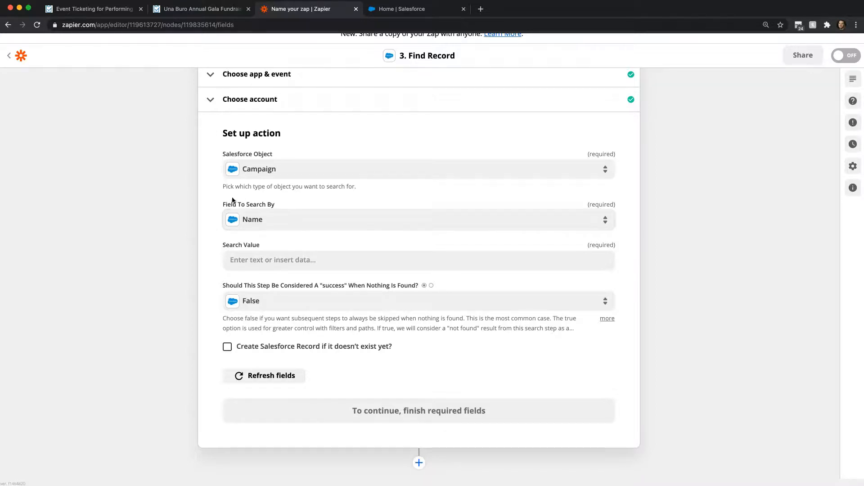
{"action": "left_click", "coordinate": [262, 262]}
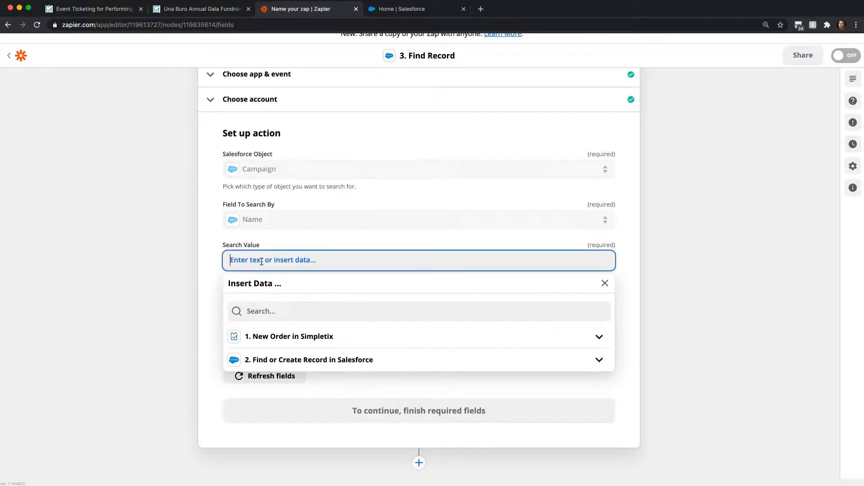
{"action": "left_click", "coordinate": [282, 312]}
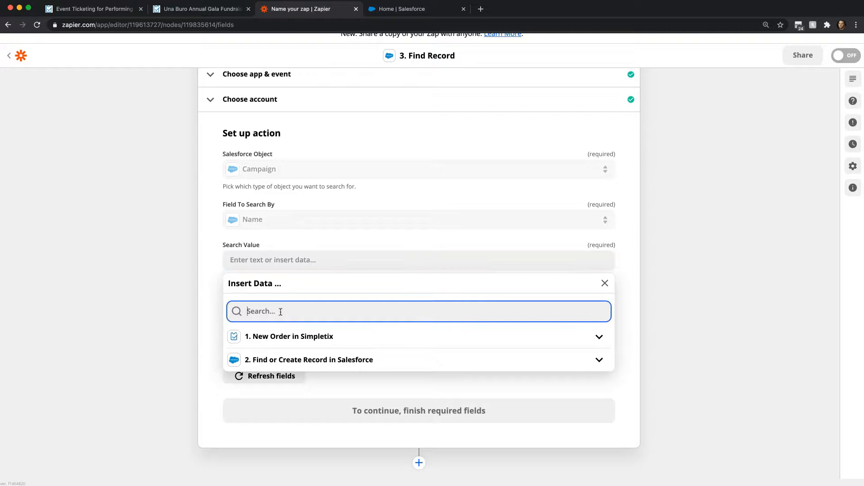
{"action": "type", "text": "event"}
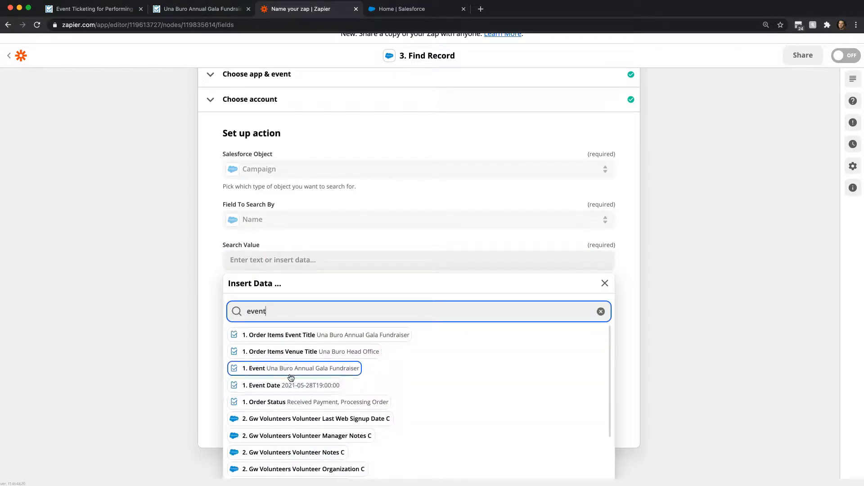
{"action": "left_click", "coordinate": [270, 369]}
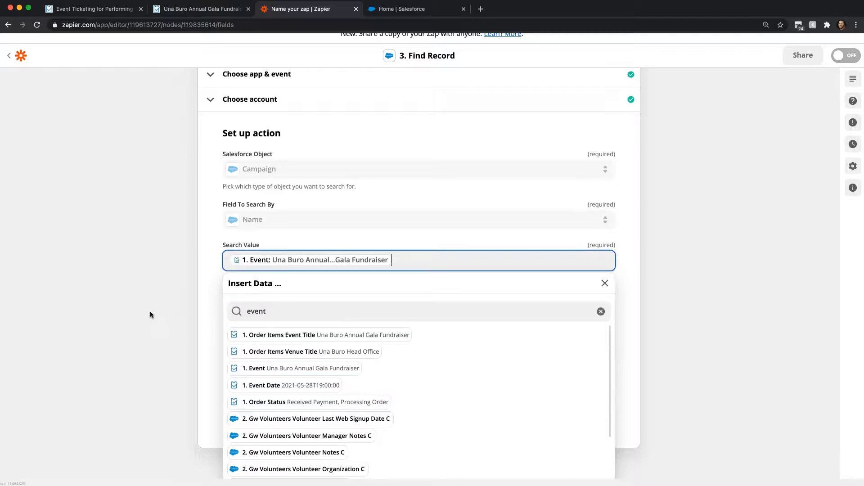
{"action": "left_click", "coordinate": [182, 282]}
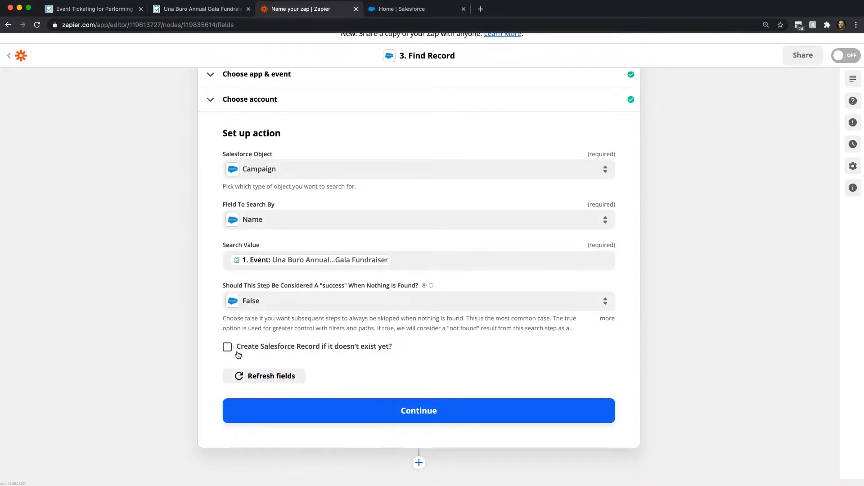
Step: Enable creating the campaign if it doesn't exist yet and map its Name to the Simpletix order's Event value
{"action": "left_click", "coordinate": [227, 347]}
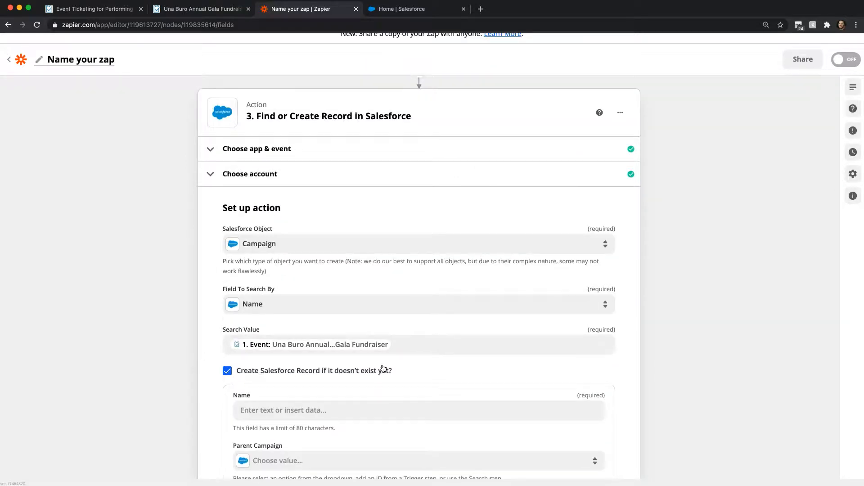
{"action": "scroll", "coordinate": [388, 370], "scroll_direction": "down", "scroll_amount": 5}
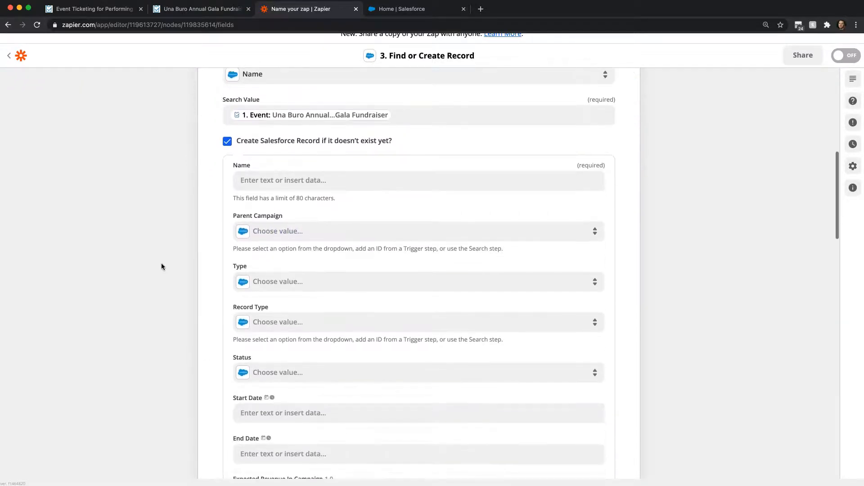
{"action": "left_click", "coordinate": [271, 185]}
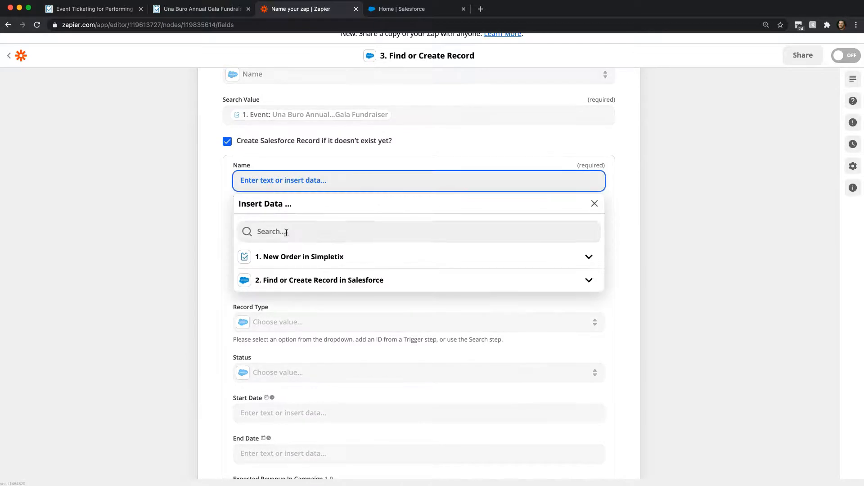
{"action": "left_click", "coordinate": [291, 258]}
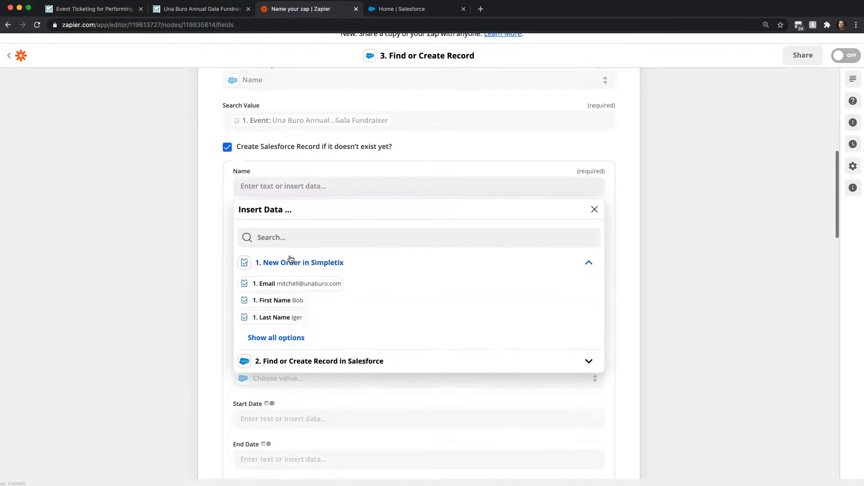
{"action": "left_click", "coordinate": [289, 242]}
{"action": "type", "text": "event"}
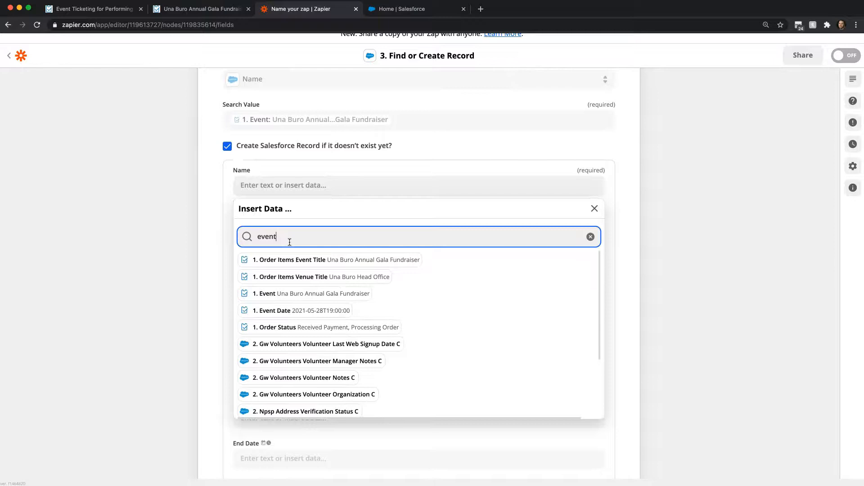
{"action": "left_click", "coordinate": [322, 301]}
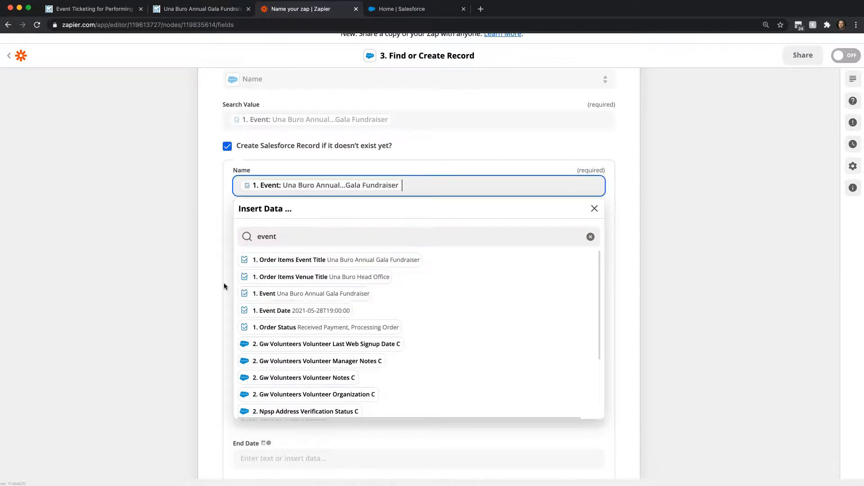
Step: Map the new campaign's Start Date to the Event Date from the Simpletix order
{"action": "scroll", "coordinate": [251, 326], "scroll_direction": "down", "scroll_amount": 1}
{"action": "scroll", "coordinate": [208, 323], "scroll_direction": "down", "scroll_amount": 4}
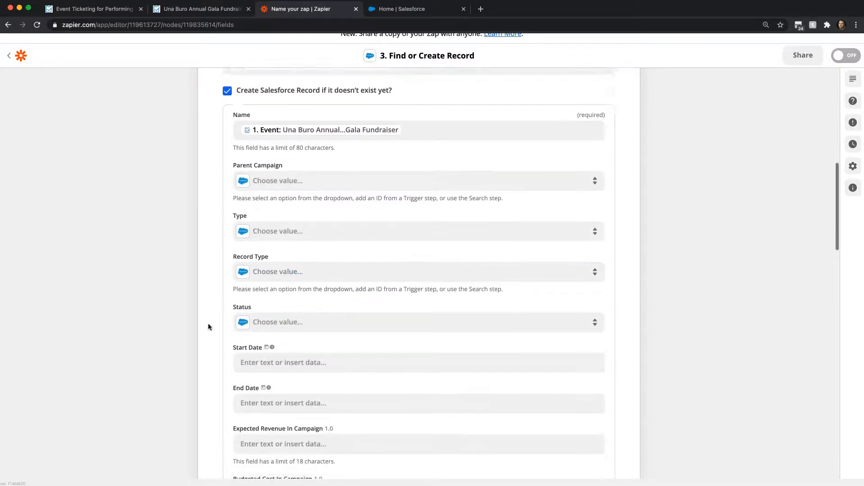
{"action": "left_click", "coordinate": [356, 320]}
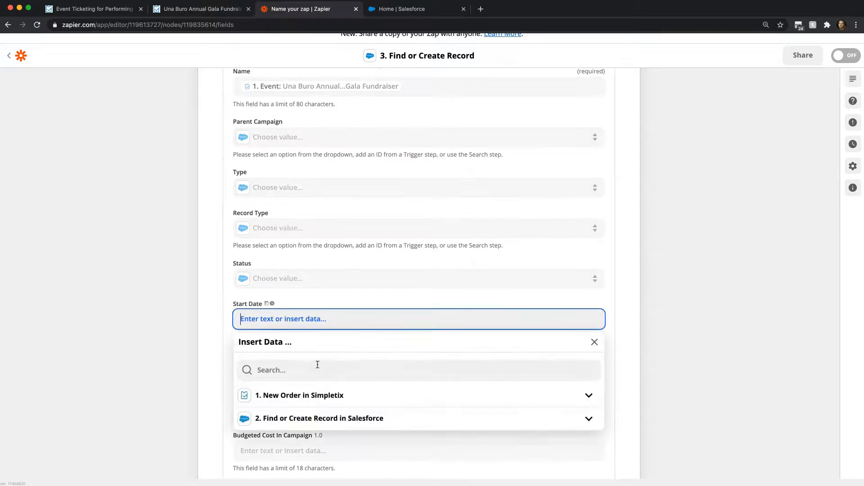
{"action": "type", "text": "date"}
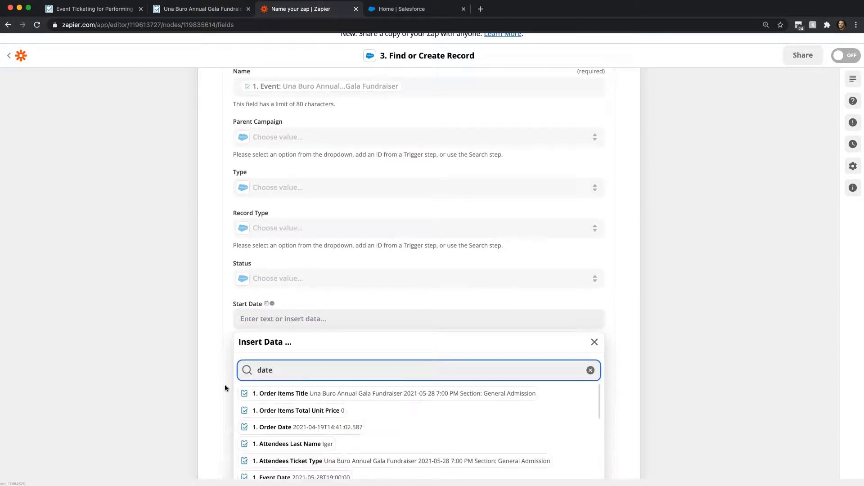
{"action": "scroll", "coordinate": [225, 388], "scroll_direction": "down", "scroll_amount": 3}
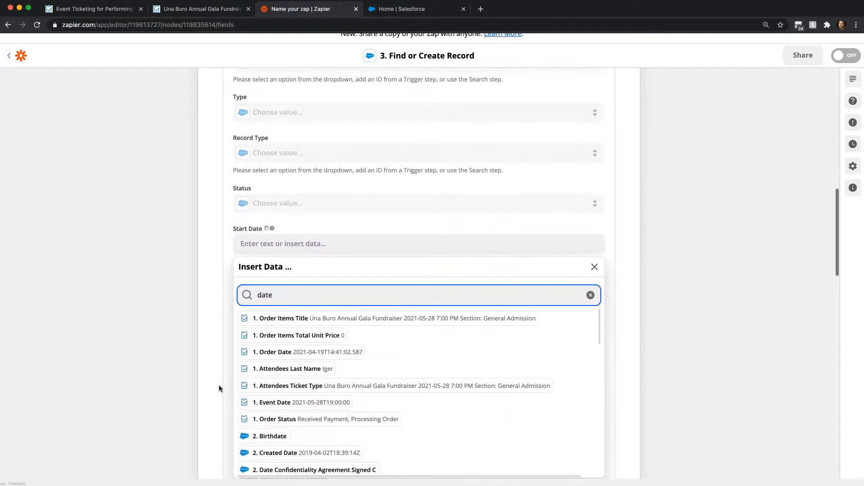
{"action": "left_click", "coordinate": [336, 402]}
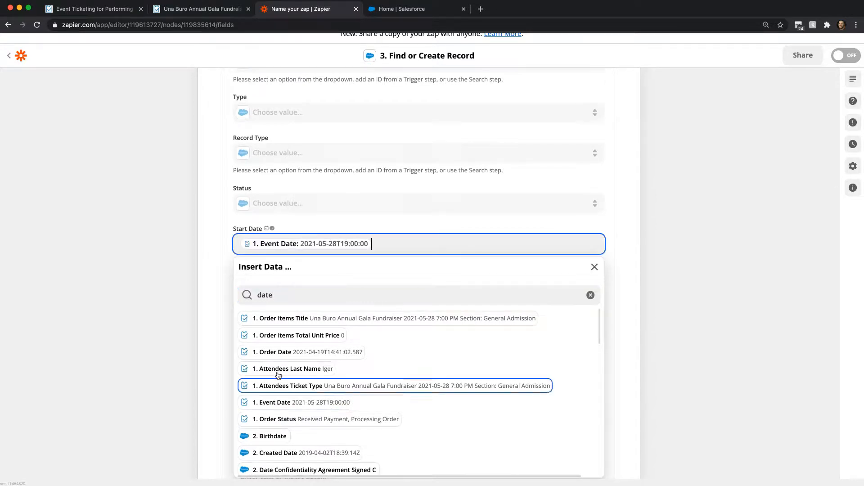
Step: Finish the campaign lookup setup, test the action against Salesforce, and dismiss the prompt to turn the Zap on
{"action": "scroll", "coordinate": [211, 314], "scroll_direction": "up", "scroll_amount": 15}
{"action": "scroll", "coordinate": [211, 314], "scroll_direction": "down", "scroll_amount": 12}
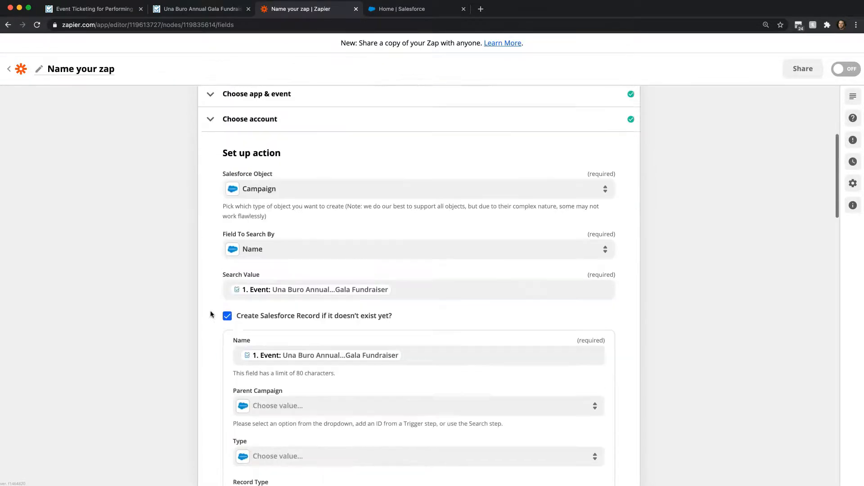
{"action": "scroll", "coordinate": [210, 314], "scroll_direction": "down", "scroll_amount": 15}
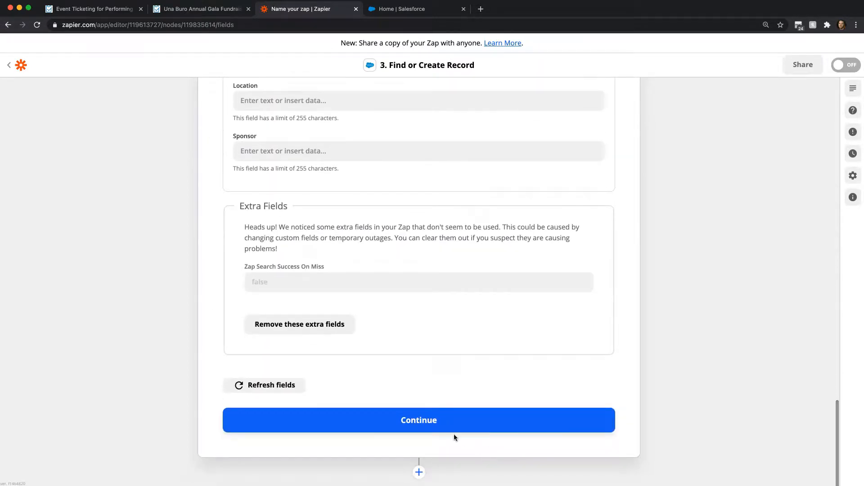
{"action": "left_click", "coordinate": [428, 419]}
{"action": "scroll", "coordinate": [184, 351], "scroll_direction": "down", "scroll_amount": 8}
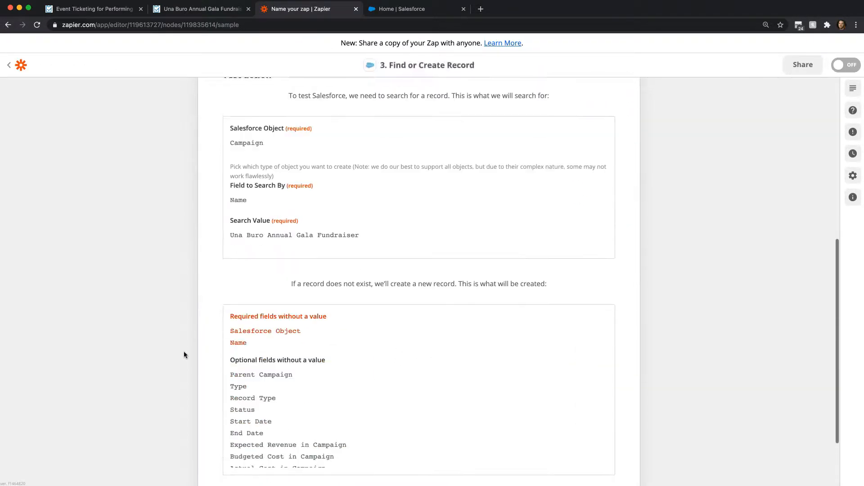
{"action": "left_click", "coordinate": [322, 425]}
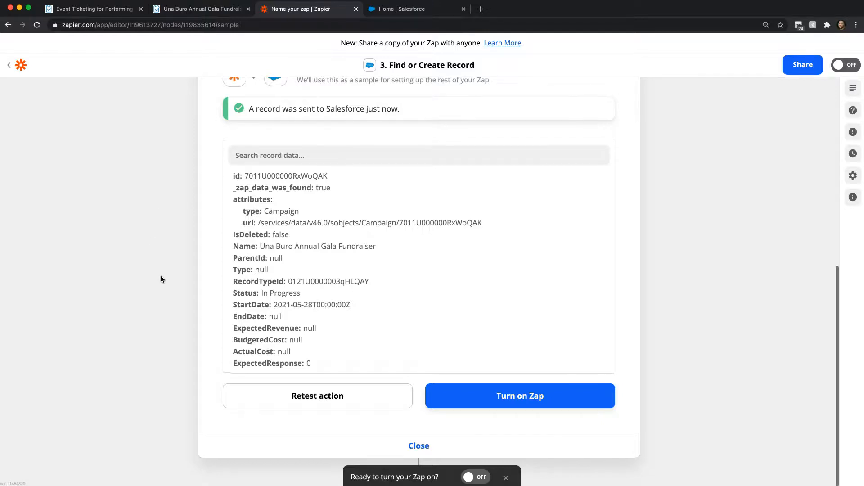
{"action": "left_click", "coordinate": [506, 478]}
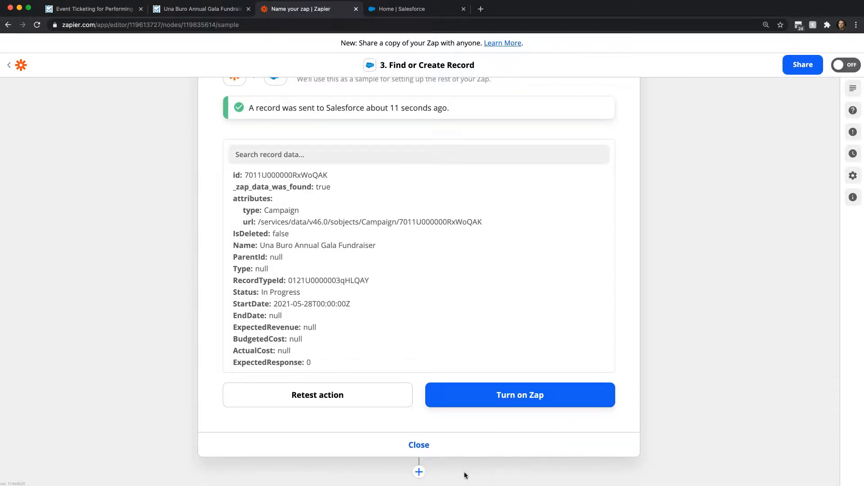
Step: Add a fourth Zap action using Salesforce with Create Record as the action event
{"action": "left_click", "coordinate": [419, 473]}
{"action": "left_click", "coordinate": [383, 395]}
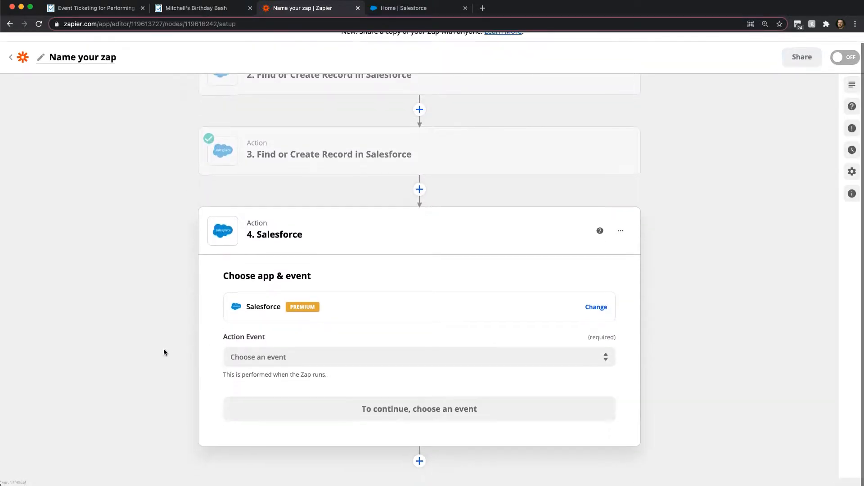
{"action": "left_click", "coordinate": [278, 362]}
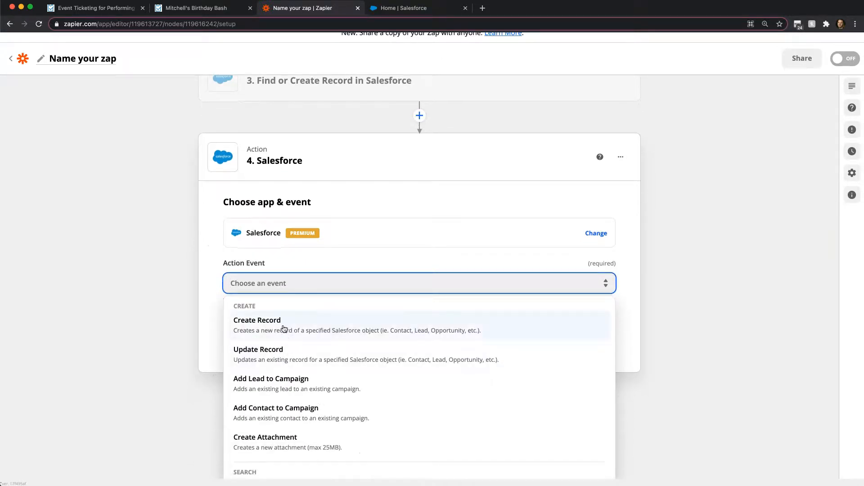
{"action": "left_click", "coordinate": [284, 327]}
{"action": "left_click", "coordinate": [364, 411]}
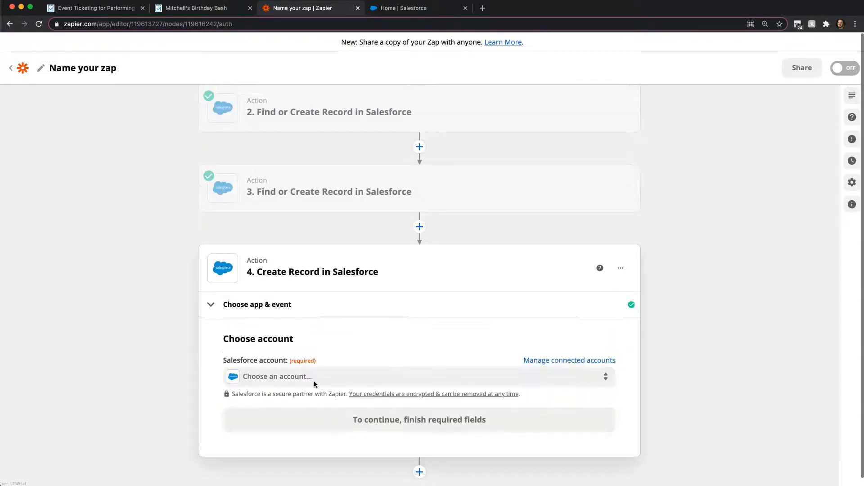
Step: Assign the connected Salesforce account to the new Create Record action and continue to its setup
{"action": "left_click", "coordinate": [276, 367]}
{"action": "scroll", "coordinate": [297, 449], "scroll_direction": "down", "scroll_amount": 2}
{"action": "left_click", "coordinate": [298, 434]}
{"action": "left_click", "coordinate": [379, 414]}
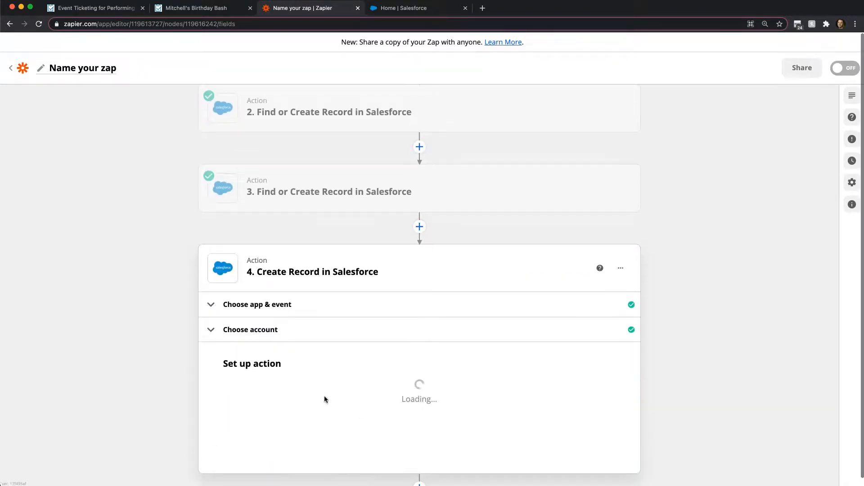
Step: Set the Salesforce object for the new record to Opportunity
{"action": "left_click", "coordinate": [308, 336]}
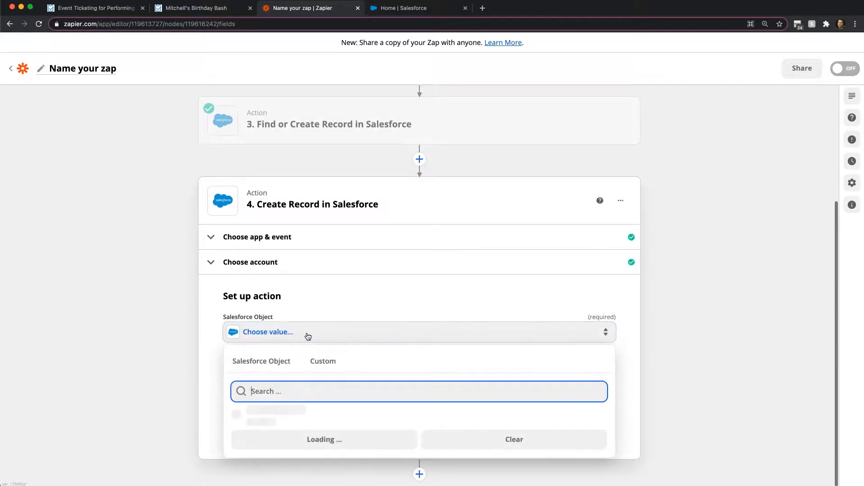
{"action": "type", "text": "opport"}
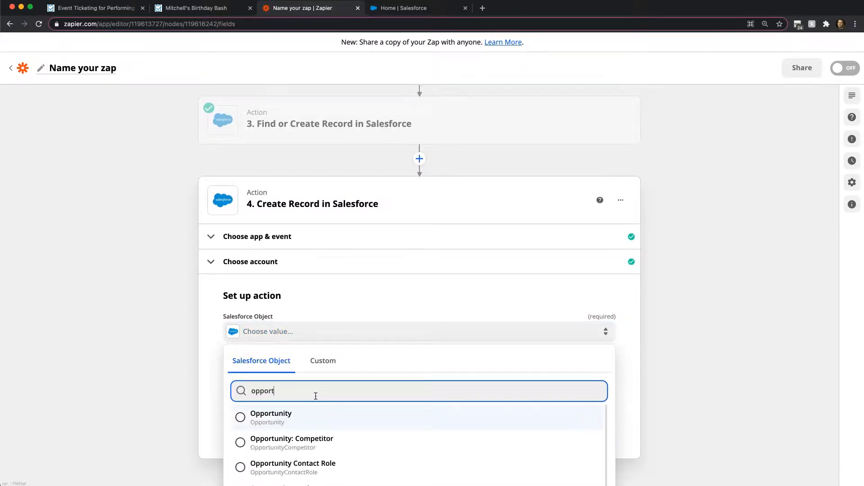
{"action": "type", "text": "y"}
{"action": "left_click", "coordinate": [305, 419]}
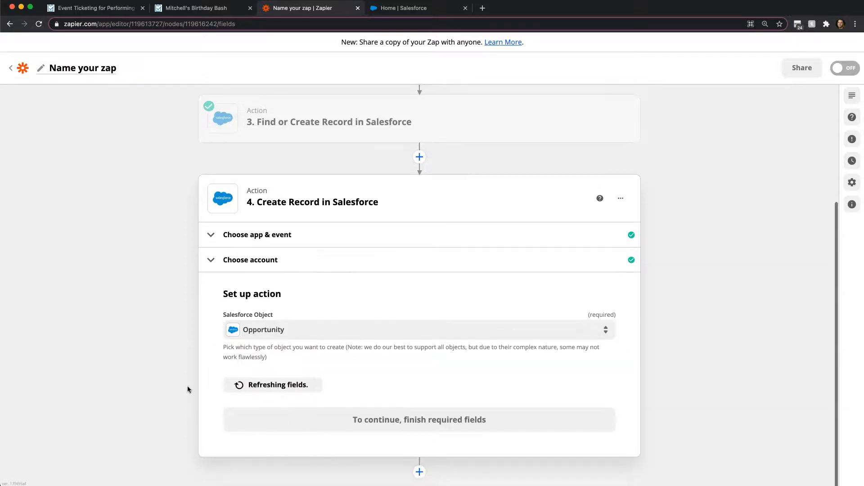
Step: Set the opportunity's Record Type to Donation
{"action": "scroll", "coordinate": [194, 387], "scroll_direction": "down", "scroll_amount": 5}
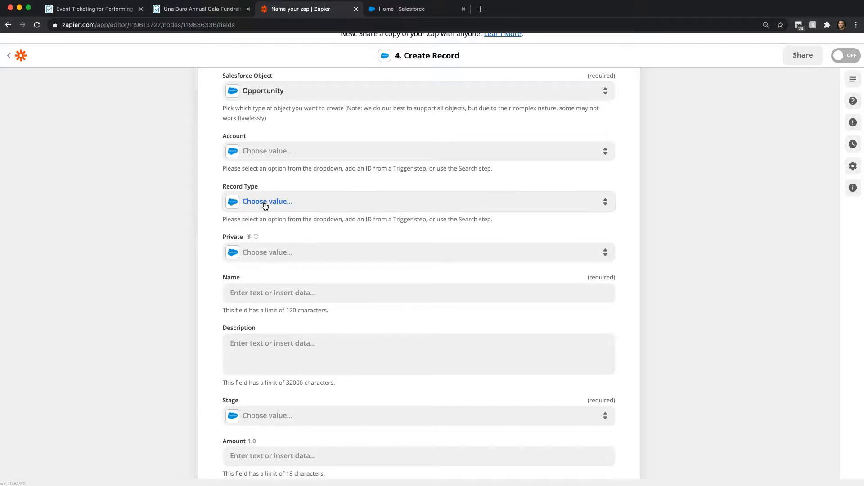
{"action": "left_click", "coordinate": [263, 206]}
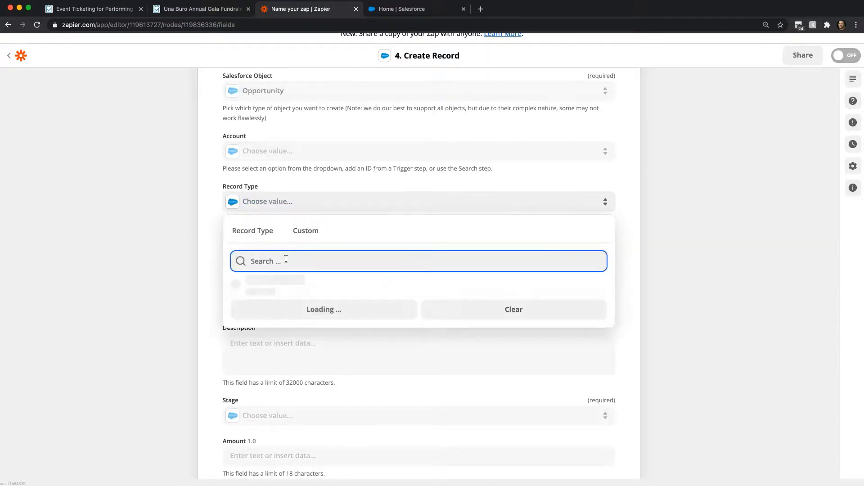
{"action": "type", "text": "donati"}
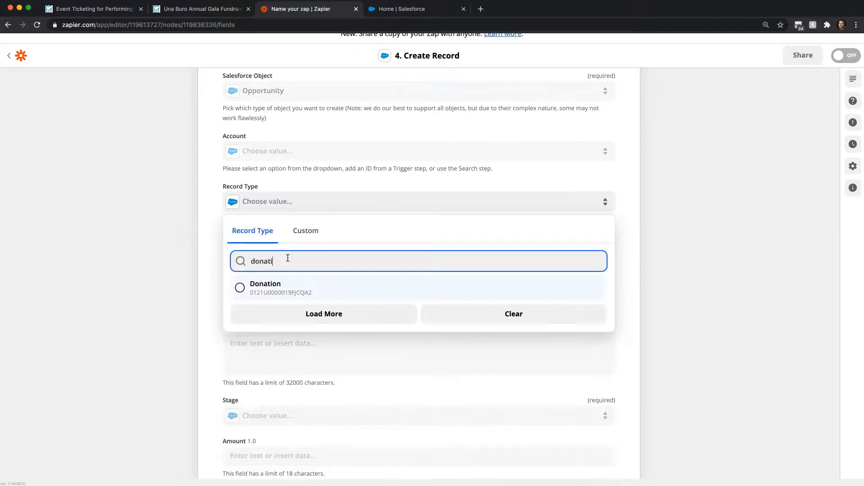
{"action": "key", "text": "Return"}
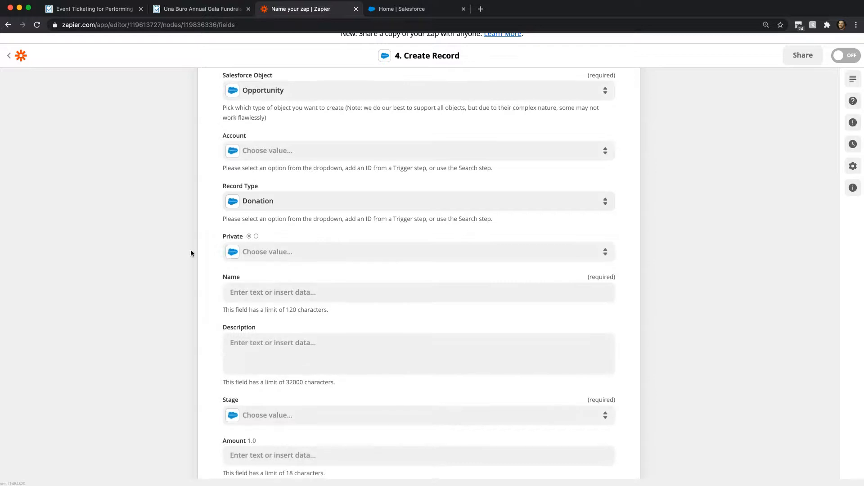
Step: Build the opportunity Name from the Simpletix order's First Name and Last Name followed by the text "SimpleTix Order"
{"action": "scroll", "coordinate": [191, 250], "scroll_direction": "down", "scroll_amount": 3}
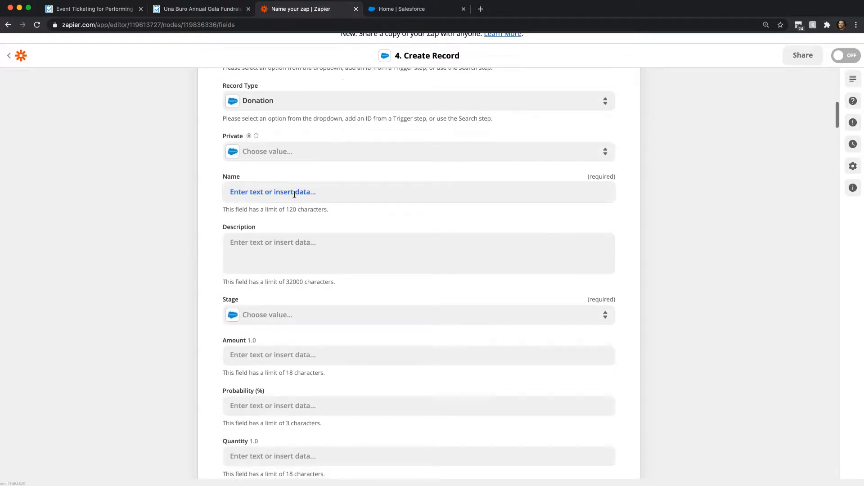
{"action": "left_click", "coordinate": [290, 193]}
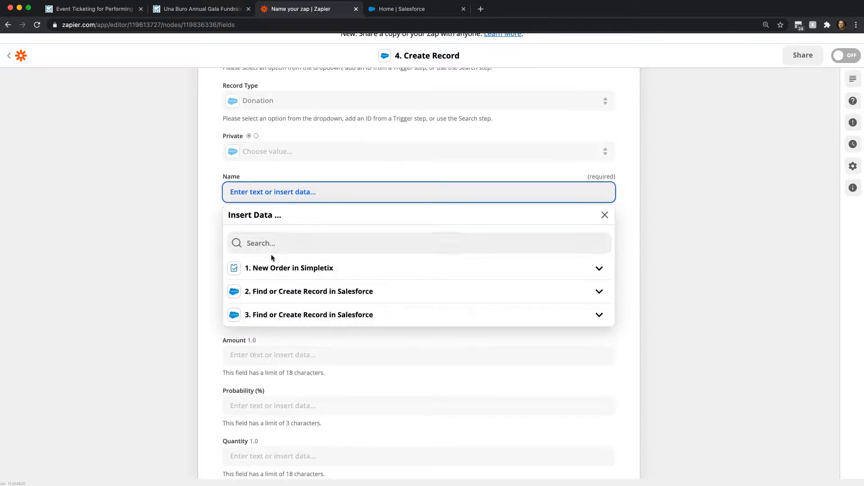
{"action": "left_click", "coordinate": [277, 269]}
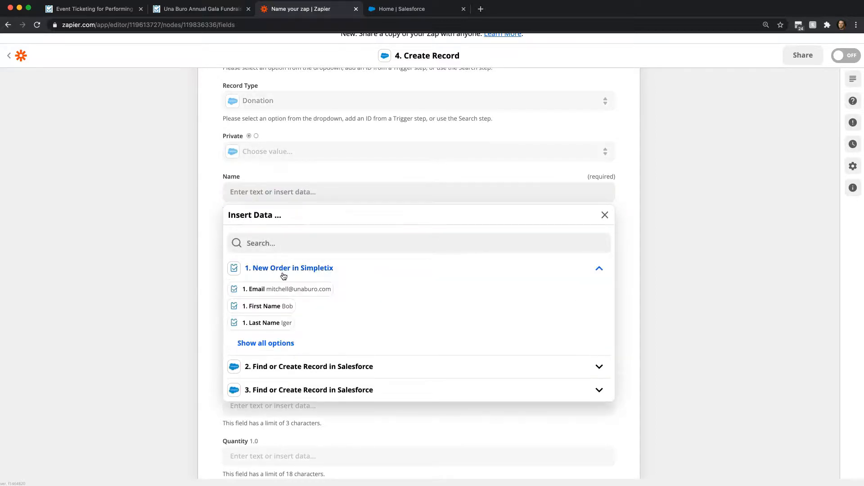
{"action": "left_click", "coordinate": [285, 306]}
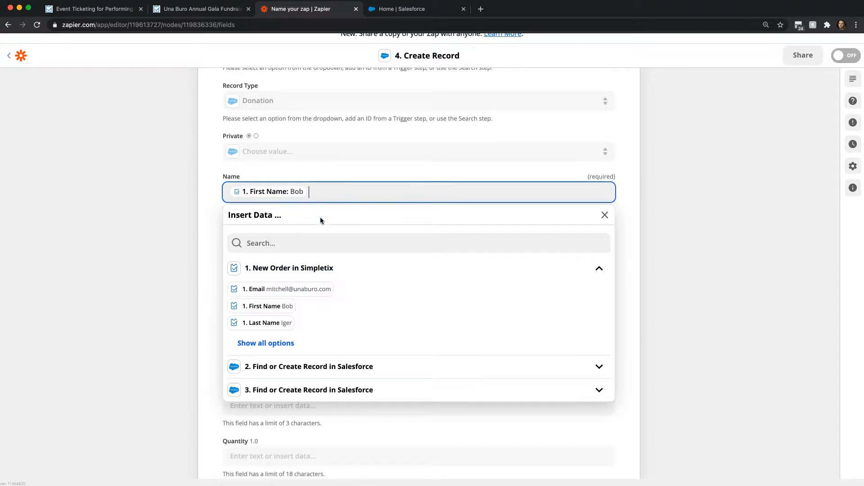
{"action": "left_click", "coordinate": [271, 323]}
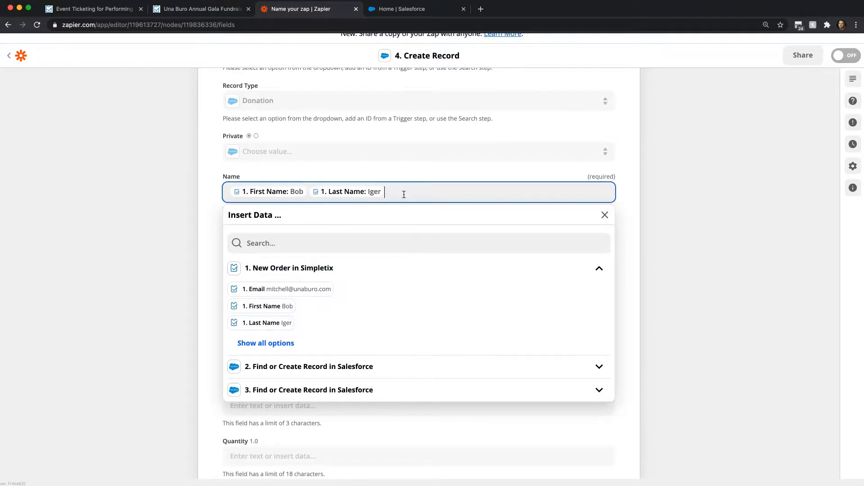
{"action": "type", "text": "SimpleTix Order"}
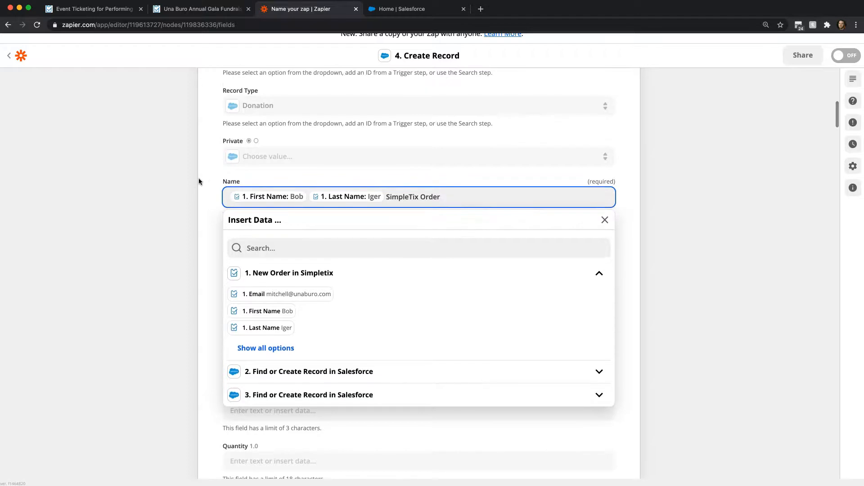
{"action": "left_click", "coordinate": [201, 180]}
Step: Set the opportunity's Stage to Closed Won
{"action": "scroll", "coordinate": [209, 269], "scroll_direction": "down", "scroll_amount": 3}
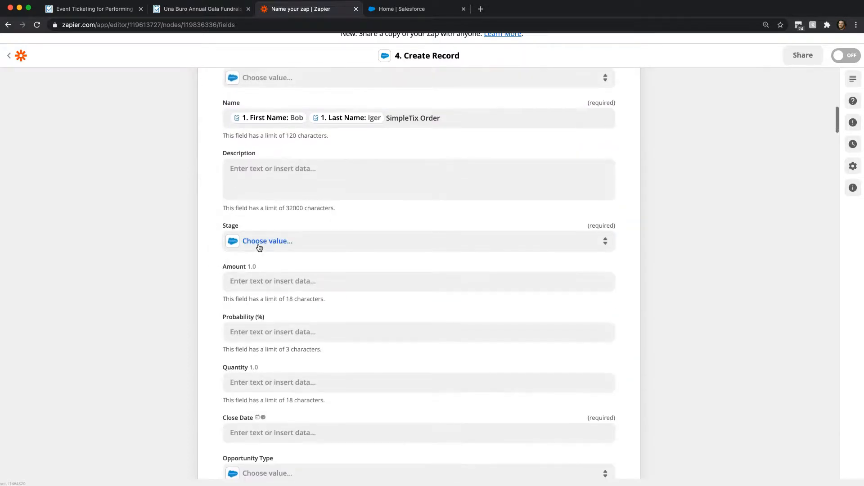
{"action": "left_click", "coordinate": [263, 249]}
{"action": "scroll", "coordinate": [270, 374], "scroll_direction": "down", "scroll_amount": 2}
{"action": "left_click", "coordinate": [272, 372]}
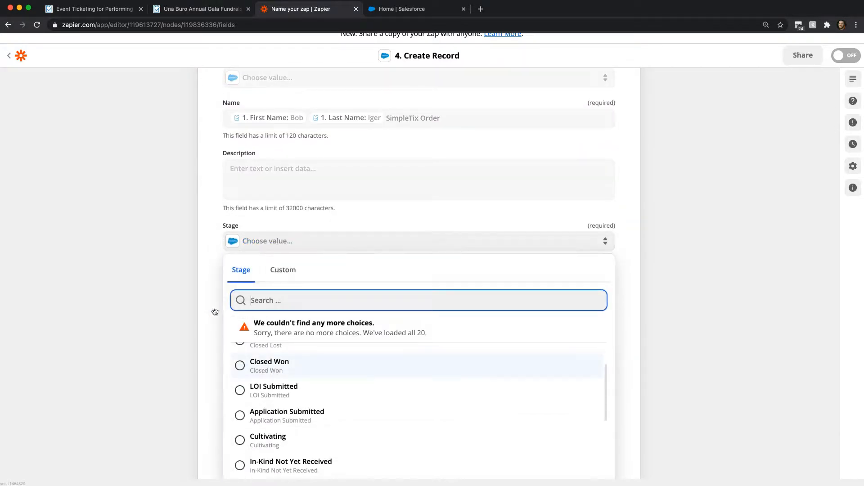
Step: Map the opportunity's Amount to the Order Total from the Simpletix order
{"action": "scroll", "coordinate": [247, 293], "scroll_direction": "down", "scroll_amount": 2}
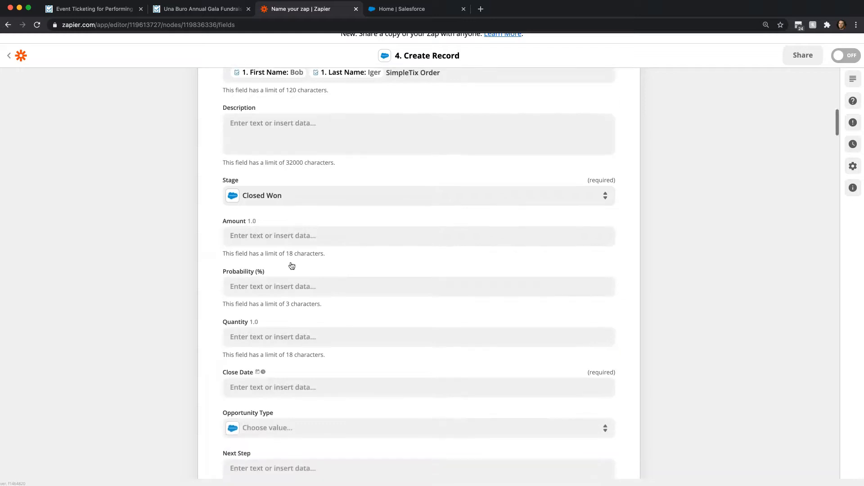
{"action": "left_click", "coordinate": [305, 237]}
{"action": "left_click", "coordinate": [260, 295]}
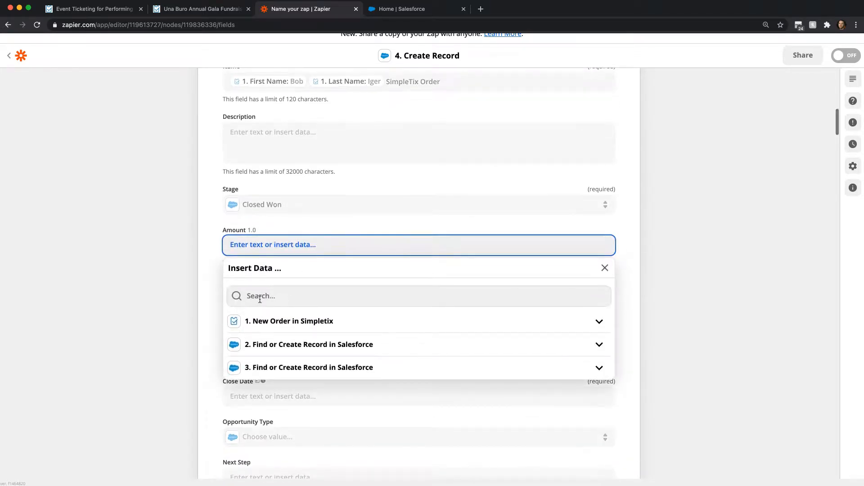
{"action": "type", "text": "total"}
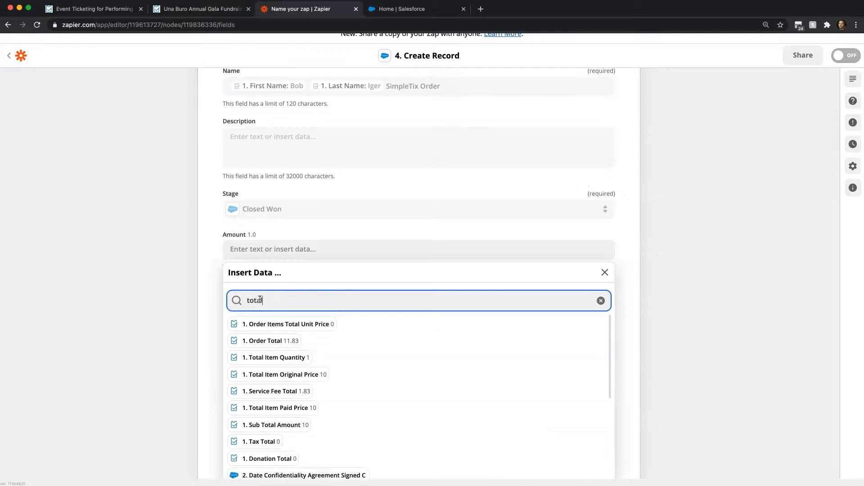
{"action": "scroll", "coordinate": [199, 331], "scroll_direction": "down", "scroll_amount": 2}
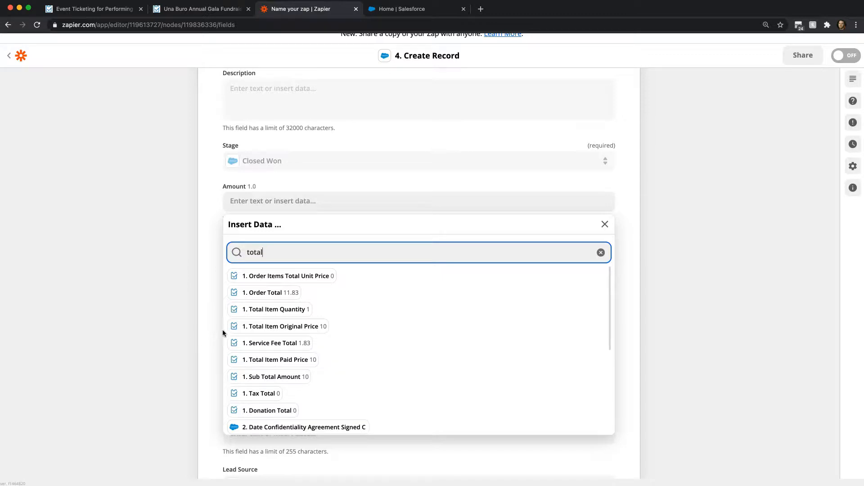
{"action": "scroll", "coordinate": [322, 336], "scroll_direction": "down", "scroll_amount": 1}
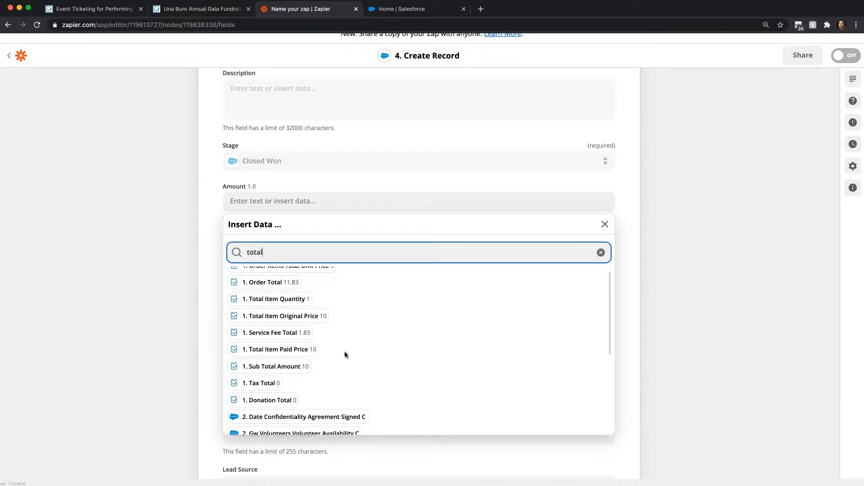
{"action": "left_click", "coordinate": [249, 283]}
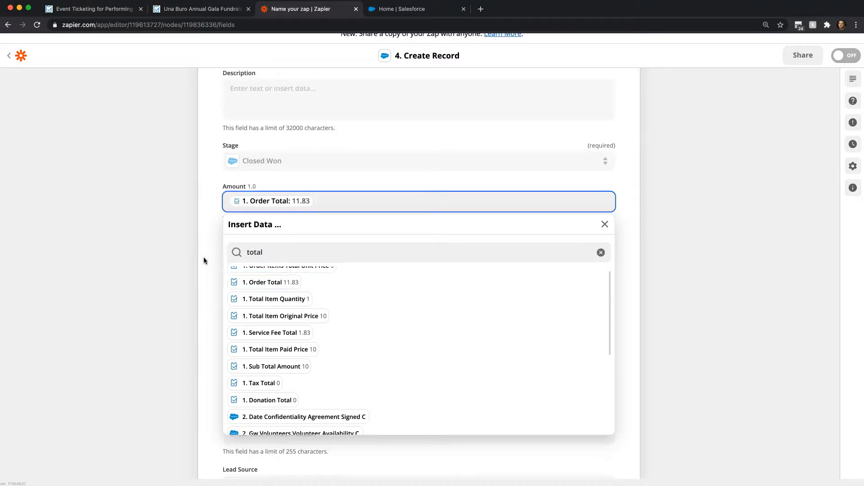
{"action": "left_click", "coordinate": [204, 261]}
Step: Map the opportunity's Close Date to the Order Date from the Simpletix order
{"action": "scroll", "coordinate": [220, 330], "scroll_direction": "down", "scroll_amount": 3}
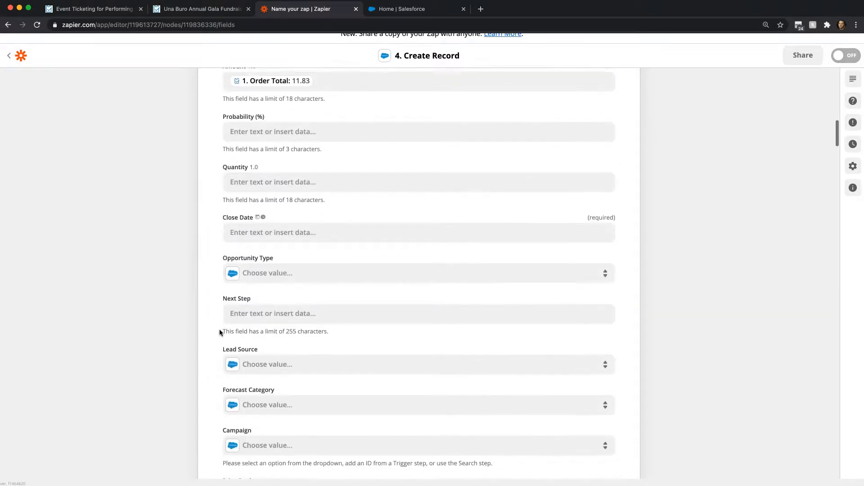
{"action": "left_click", "coordinate": [284, 229]}
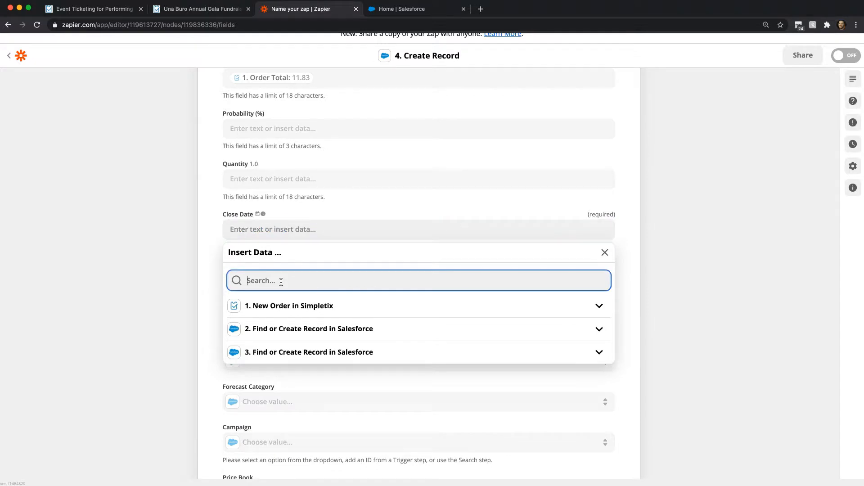
{"action": "type", "text": "order"}
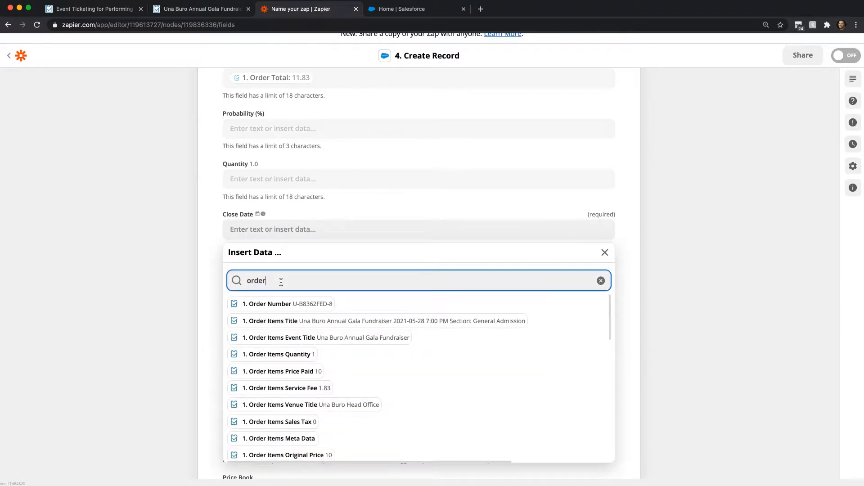
{"action": "type", "text": " dat"}
{"action": "left_click", "coordinate": [299, 320]}
{"action": "left_click", "coordinate": [201, 306]}
{"action": "scroll", "coordinate": [200, 330], "scroll_direction": "down", "scroll_amount": 5}
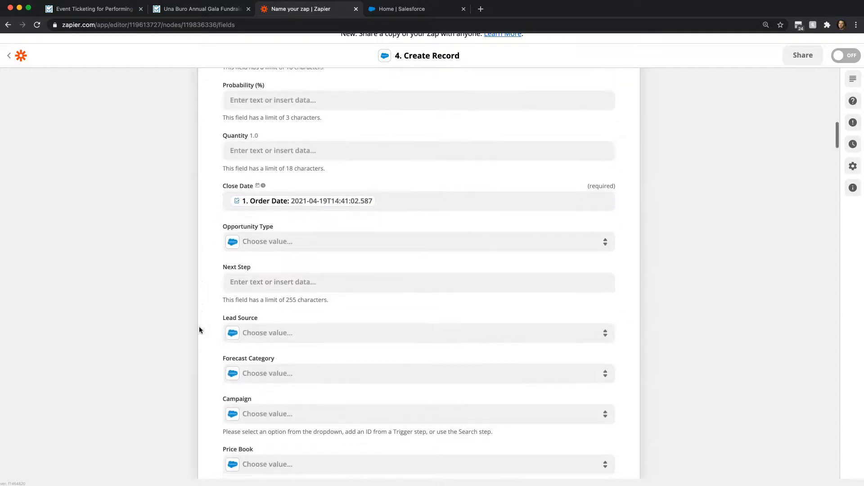
{"action": "scroll", "coordinate": [199, 325], "scroll_direction": "down", "scroll_amount": 4}
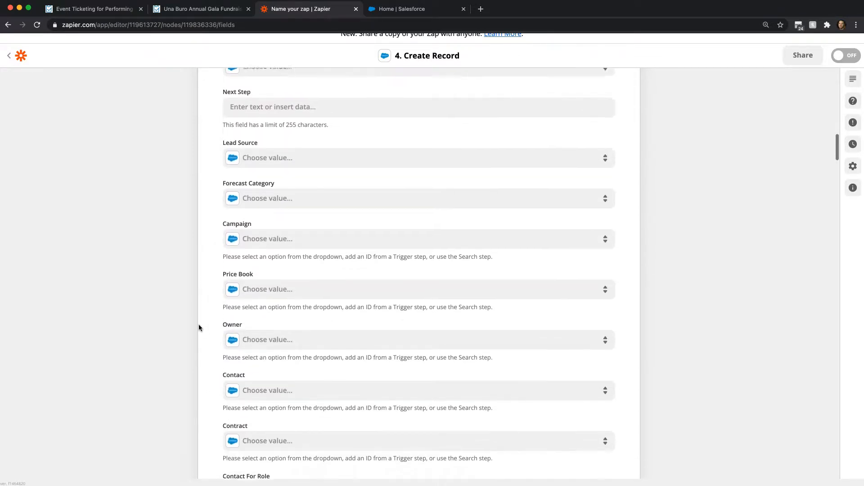
Step: Map the opportunity's Campaign to the record ID from step 3, Find or Create Record in Salesforce
{"action": "scroll", "coordinate": [199, 325], "scroll_direction": "up", "scroll_amount": 1}
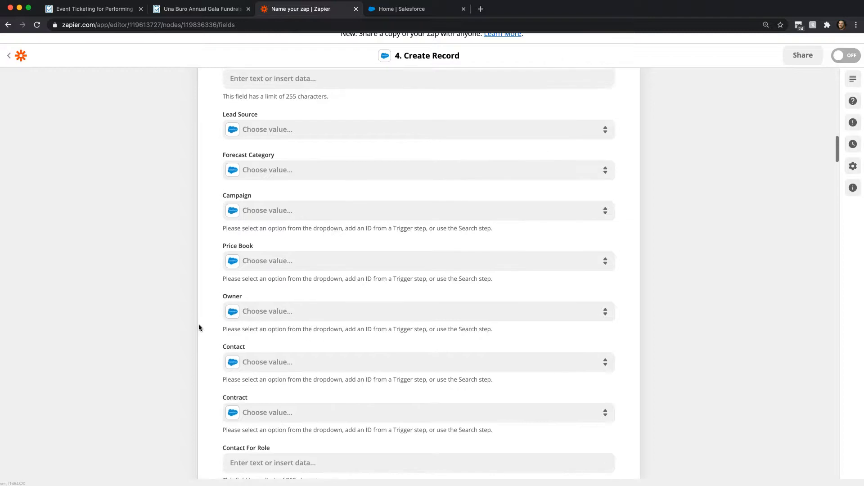
{"action": "left_click", "coordinate": [272, 219]}
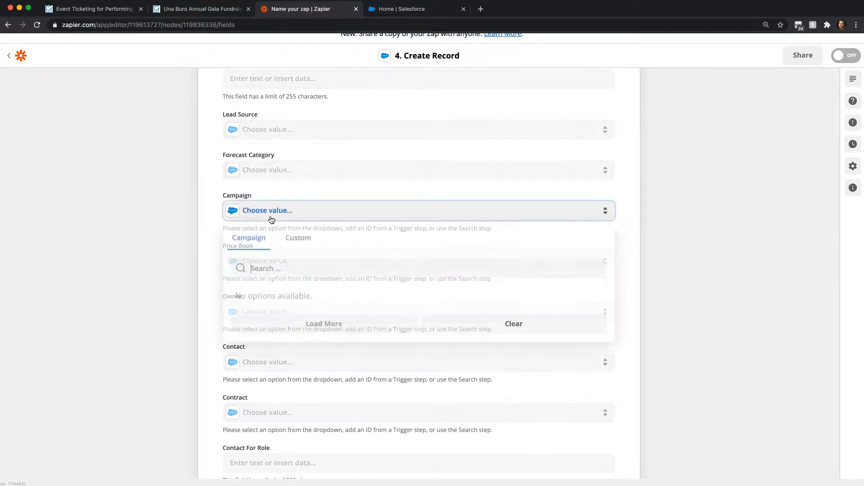
{"action": "left_click", "coordinate": [299, 242]}
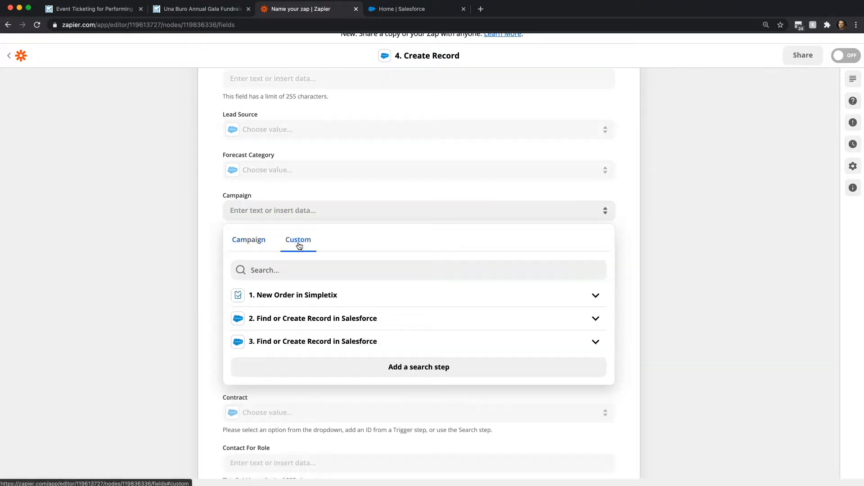
{"action": "left_click", "coordinate": [287, 343]}
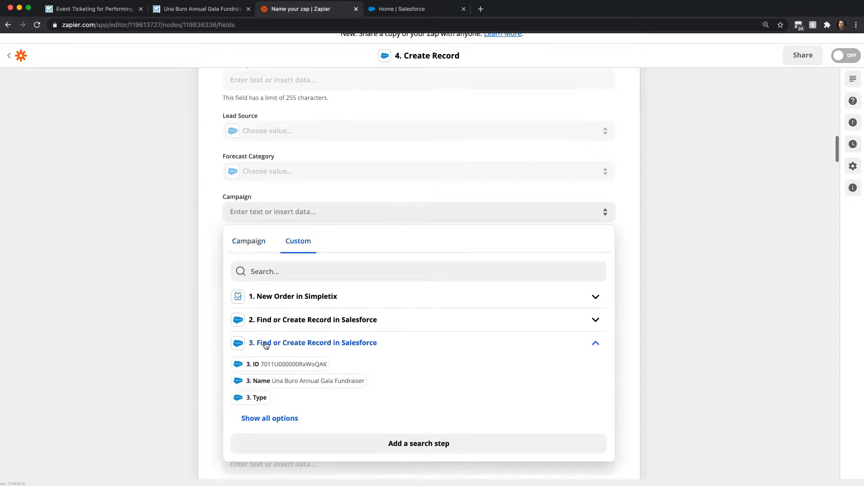
{"action": "left_click", "coordinate": [277, 366]}
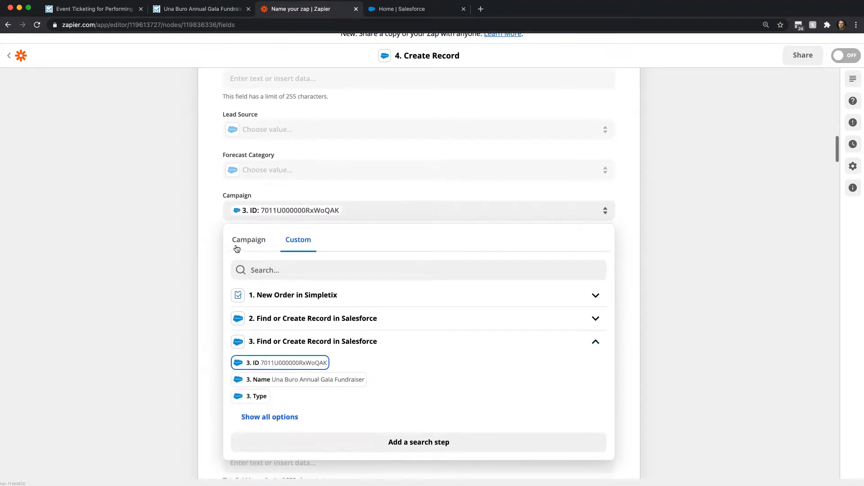
{"action": "left_click", "coordinate": [209, 245]}
Step: Map the opportunity's Order URL to the View Order URL from the Simpletix order, searching the available data for "url"
{"action": "scroll", "coordinate": [214, 374], "scroll_direction": "down", "scroll_amount": 5}
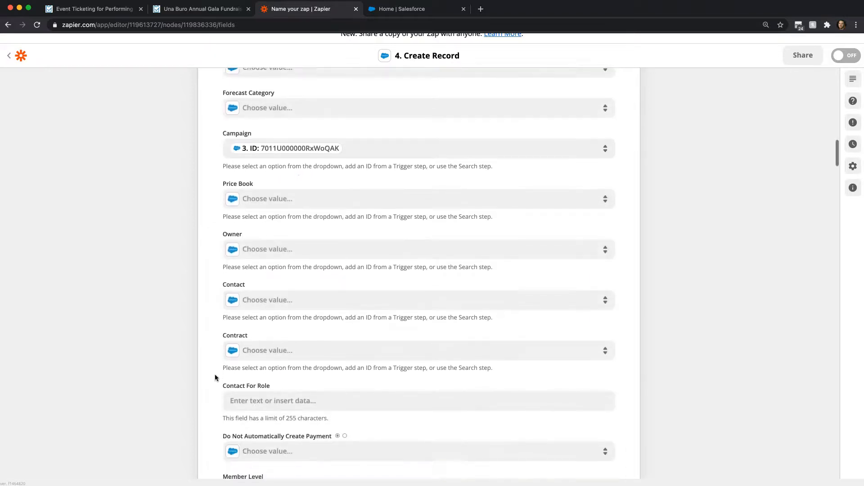
{"action": "scroll", "coordinate": [215, 377], "scroll_direction": "down", "scroll_amount": 2}
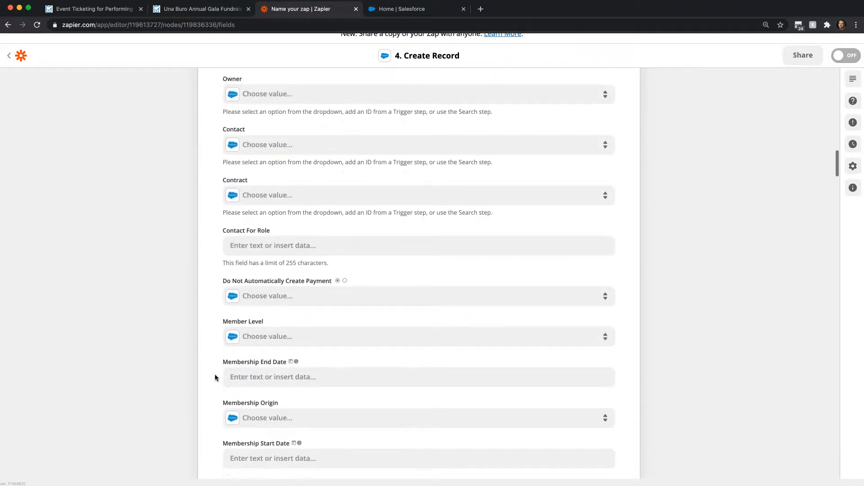
{"action": "scroll", "coordinate": [215, 376], "scroll_direction": "down", "scroll_amount": 6}
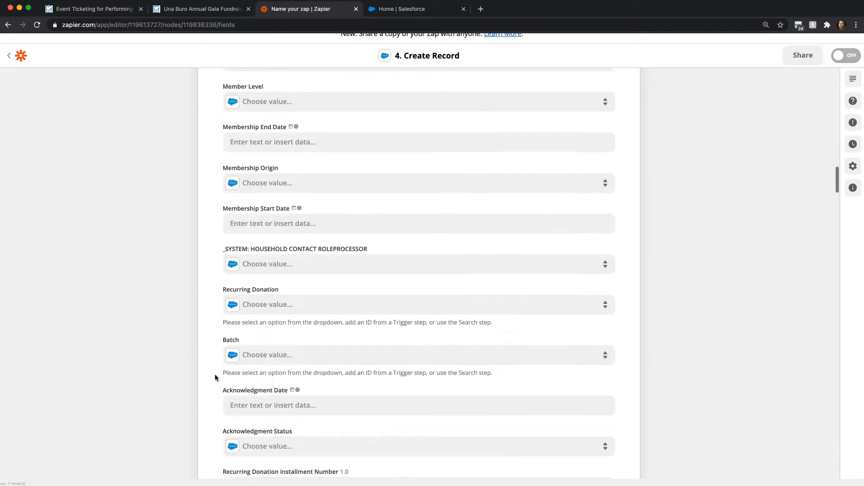
{"action": "scroll", "coordinate": [215, 374], "scroll_direction": "down", "scroll_amount": 7}
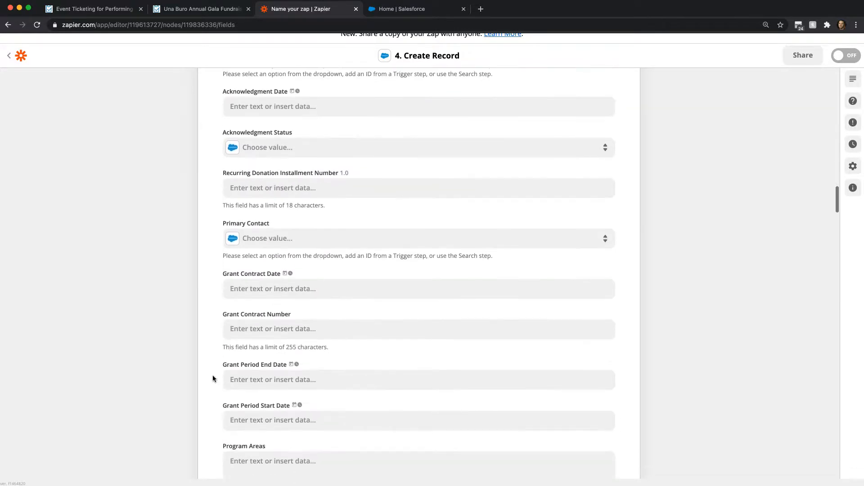
{"action": "scroll", "coordinate": [222, 282], "scroll_direction": "down", "scroll_amount": 6}
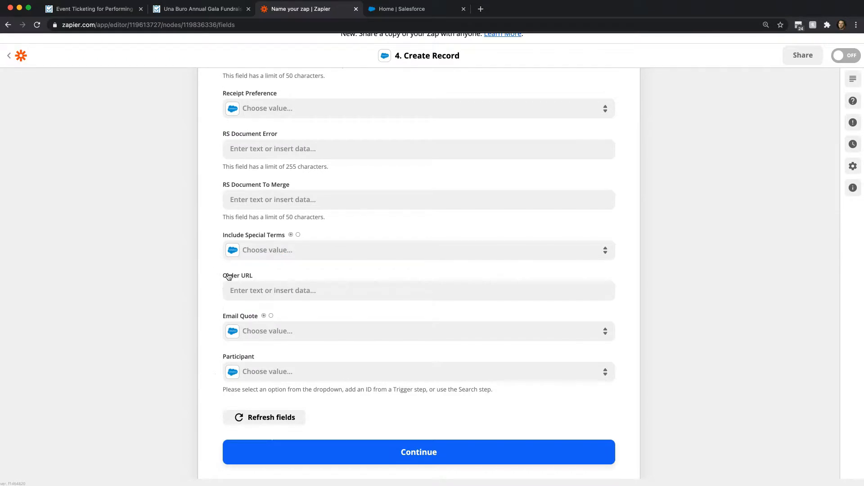
{"action": "scroll", "coordinate": [221, 292], "scroll_direction": "down", "scroll_amount": 1}
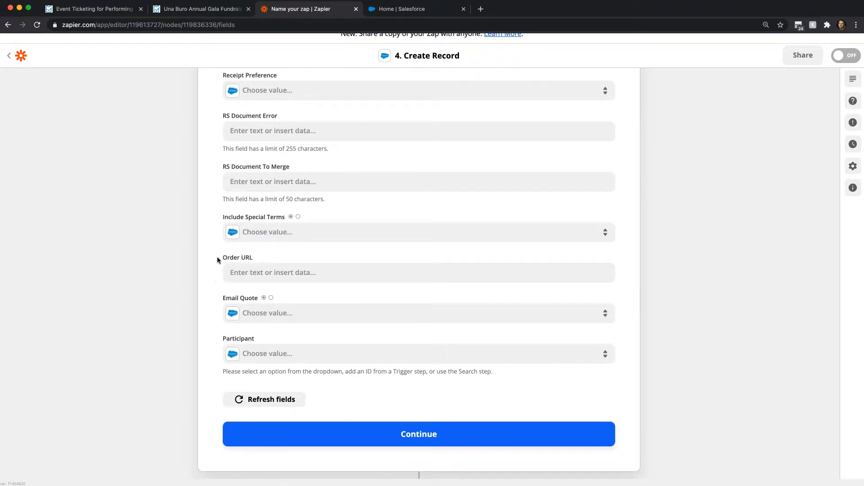
{"action": "left_click", "coordinate": [268, 275]}
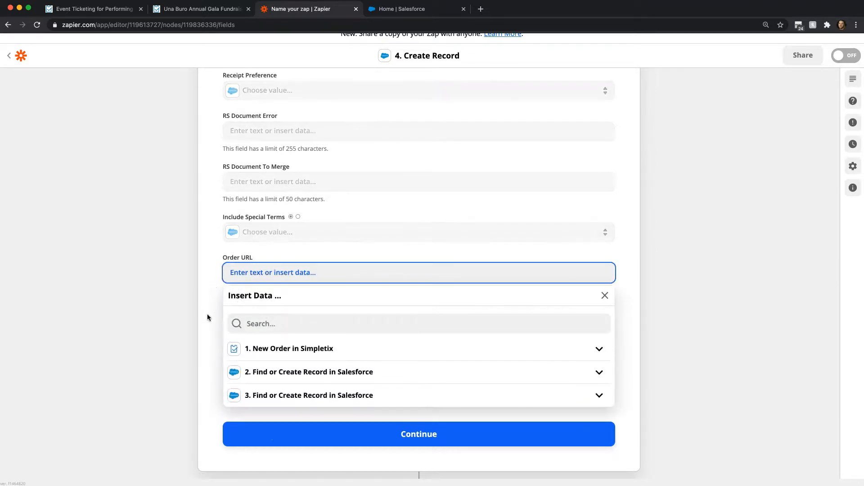
{"action": "left_click", "coordinate": [270, 320]}
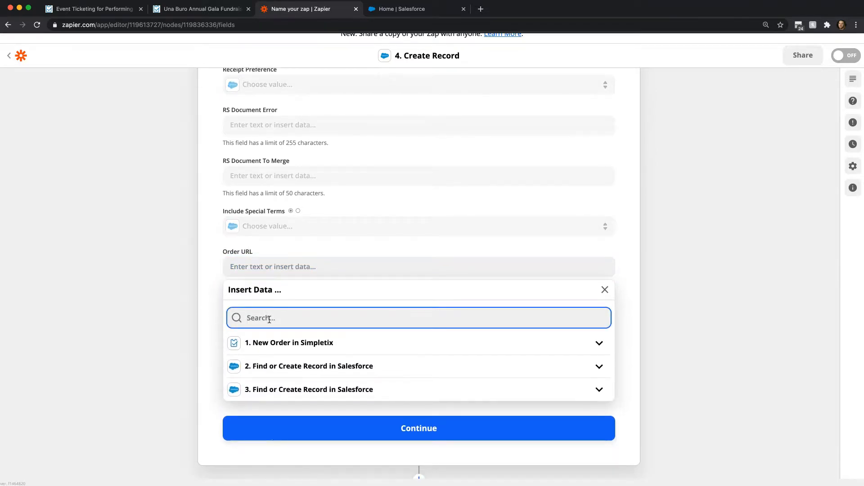
{"action": "type", "text": "url"}
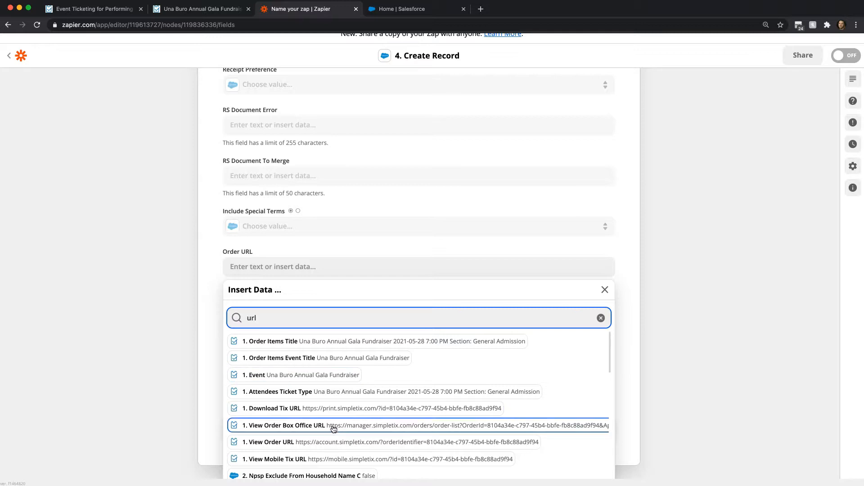
{"action": "scroll", "coordinate": [324, 462], "scroll_direction": "down", "scroll_amount": 1}
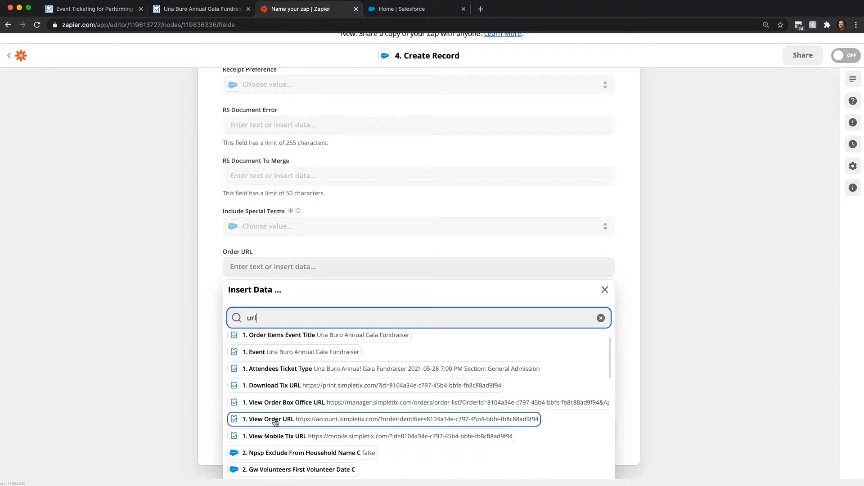
{"action": "scroll", "coordinate": [278, 423], "scroll_direction": "up", "scroll_amount": 1}
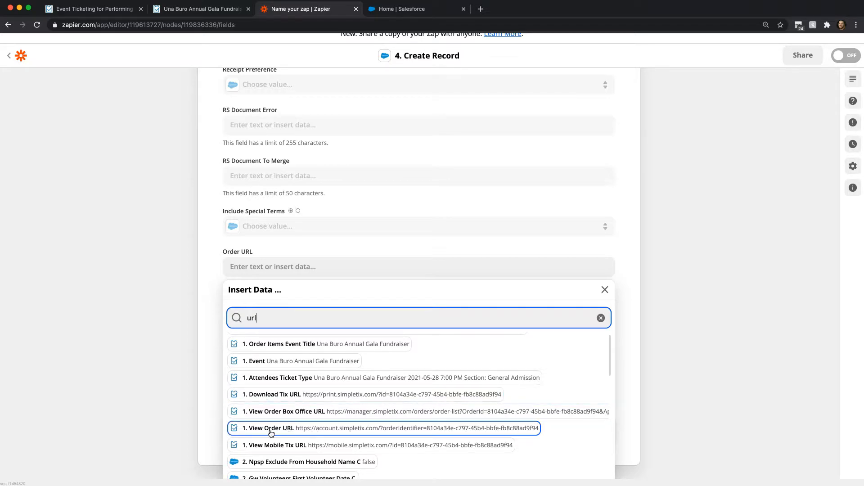
{"action": "left_click", "coordinate": [332, 430]}
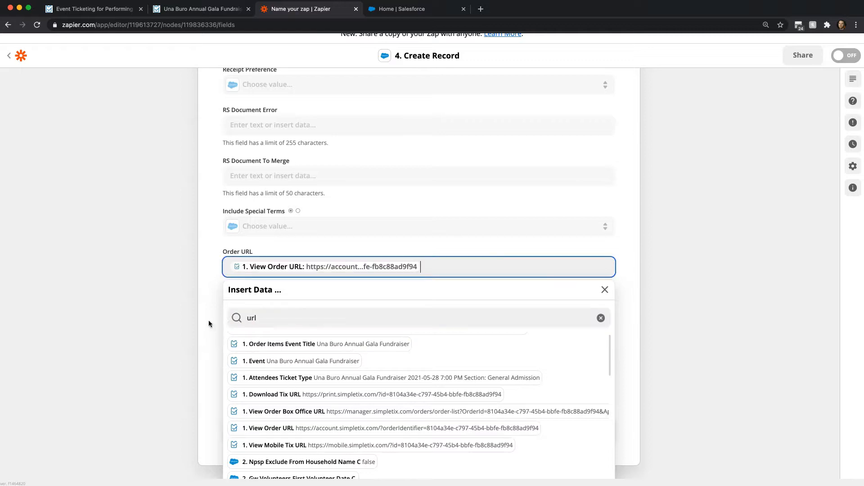
{"action": "left_click", "coordinate": [204, 319]}
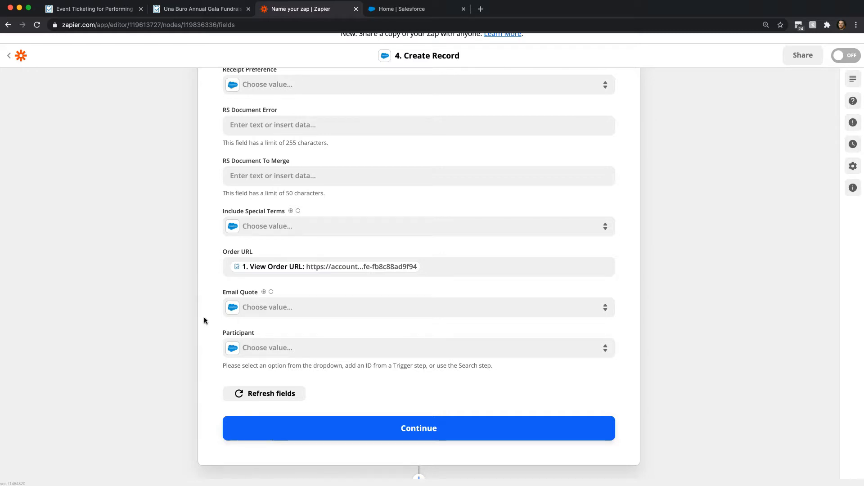
Step: Finish the Create Record setup and run a test that sends the opportunity to Salesforce for review
{"action": "scroll", "coordinate": [205, 288], "scroll_direction": "down", "scroll_amount": 1}
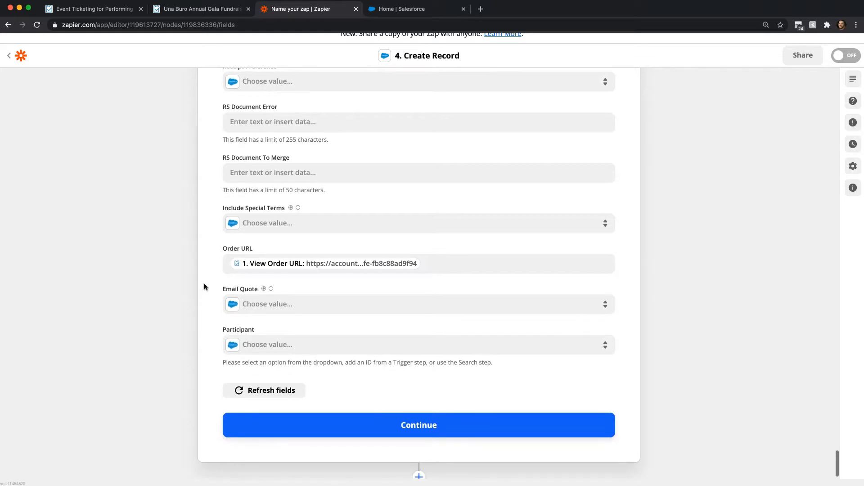
{"action": "left_click", "coordinate": [429, 431]}
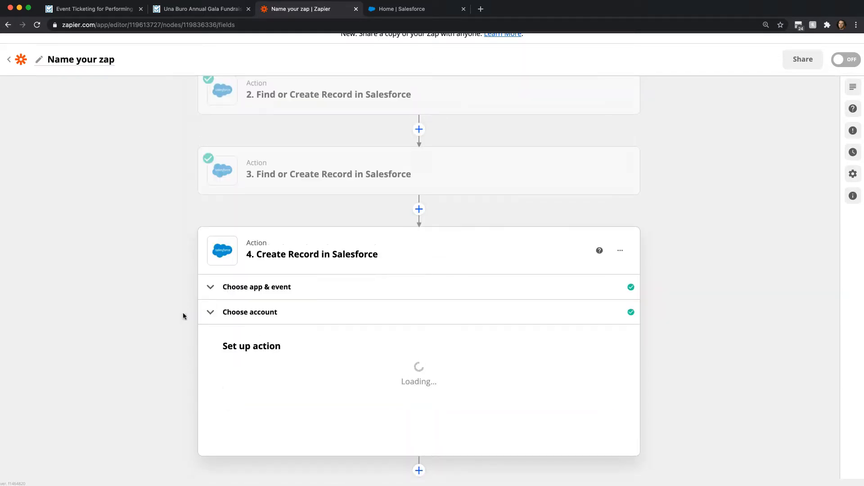
{"action": "scroll", "coordinate": [279, 395], "scroll_direction": "down", "scroll_amount": 12}
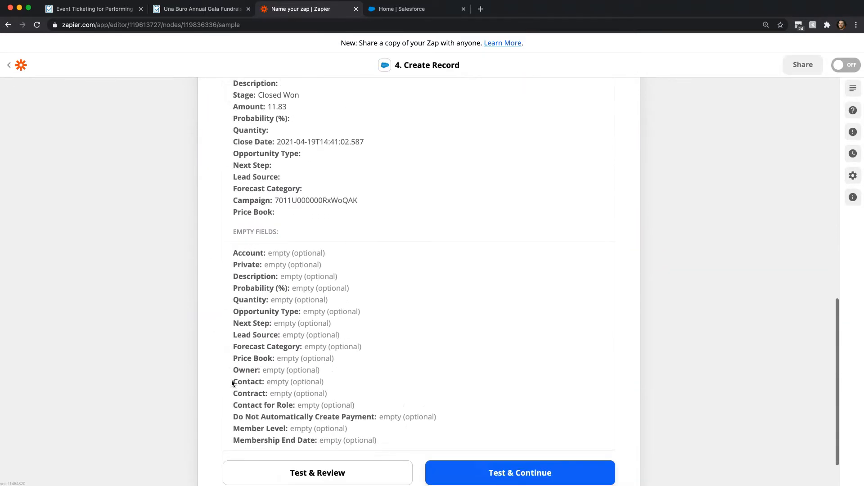
{"action": "left_click", "coordinate": [330, 420]}
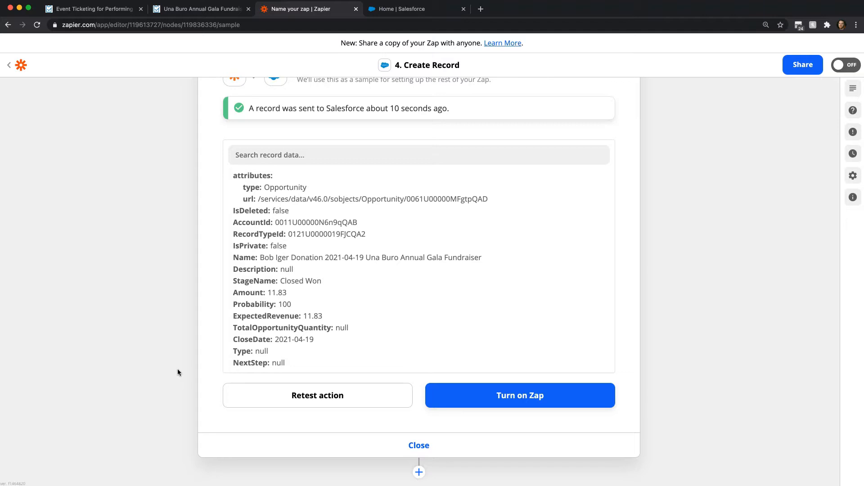
Step: Switch to Salesforce and review the test opportunity and its primary contact's record, including related opportunities and campaign history
{"action": "left_click", "coordinate": [384, 15]}
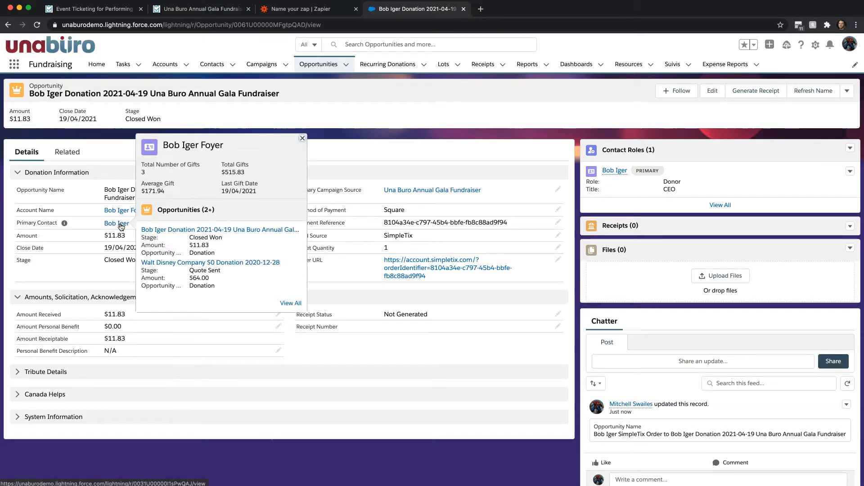
{"action": "left_click", "coordinate": [121, 225]}
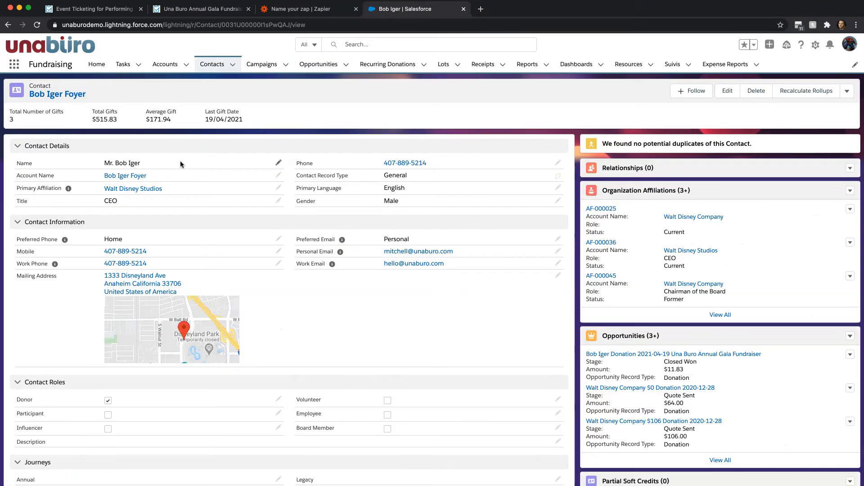
{"action": "scroll", "coordinate": [396, 343], "scroll_direction": "down", "scroll_amount": 2}
{"action": "scroll", "coordinate": [396, 343], "scroll_direction": "down", "scroll_amount": 3}
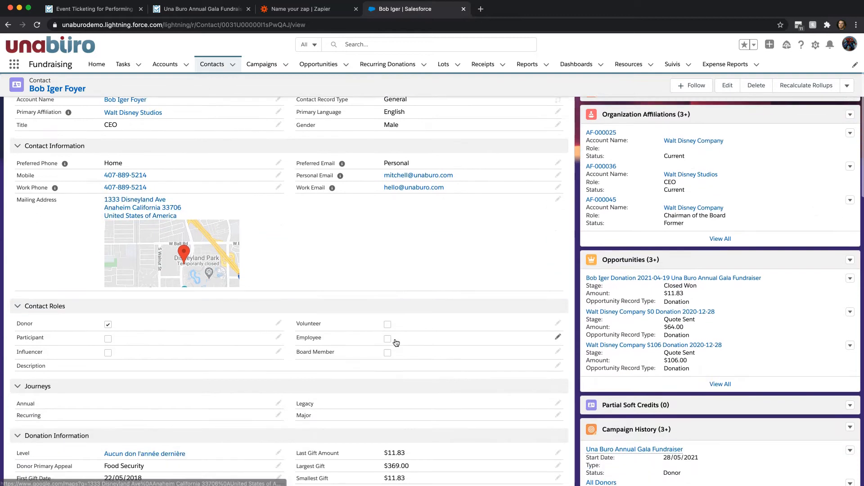
{"action": "scroll", "coordinate": [396, 343], "scroll_direction": "up", "scroll_amount": 5}
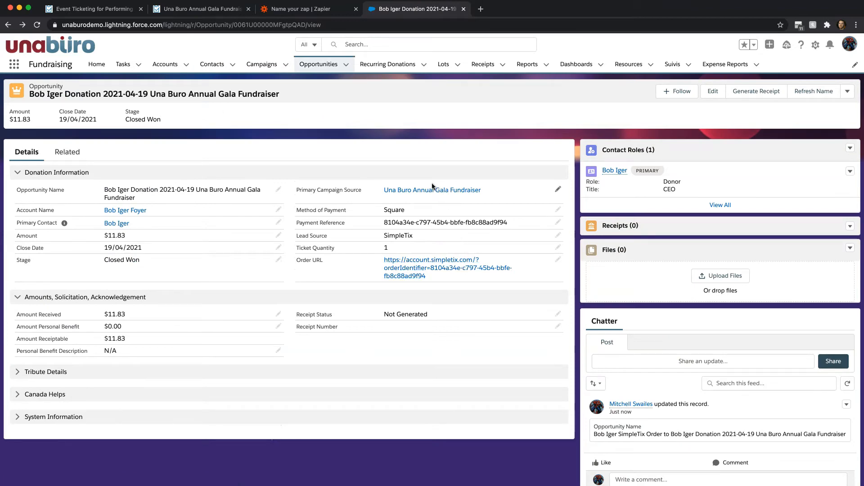
Step: Check the won opportunity totals on the opportunity's primary campaign and return to the opportunity
{"action": "left_click", "coordinate": [426, 195]}
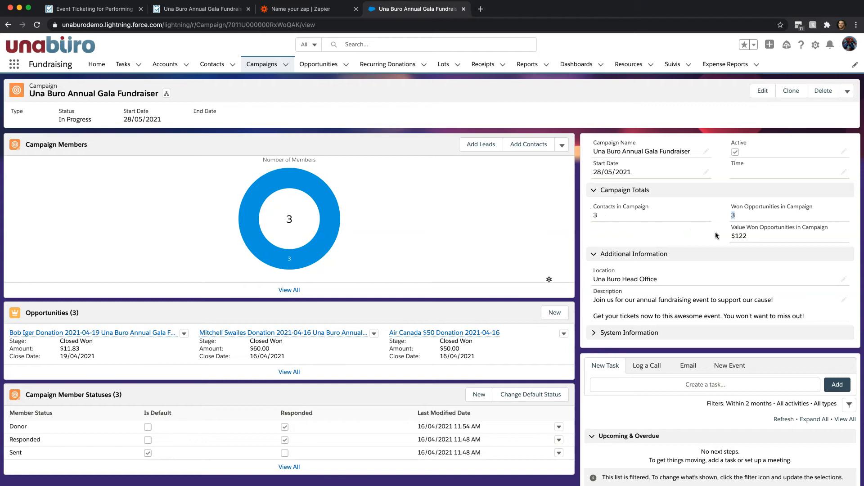
{"action": "left_click", "coordinate": [732, 236]}
{"action": "scroll", "coordinate": [423, 104], "scroll_direction": "left", "scroll_amount": 5}
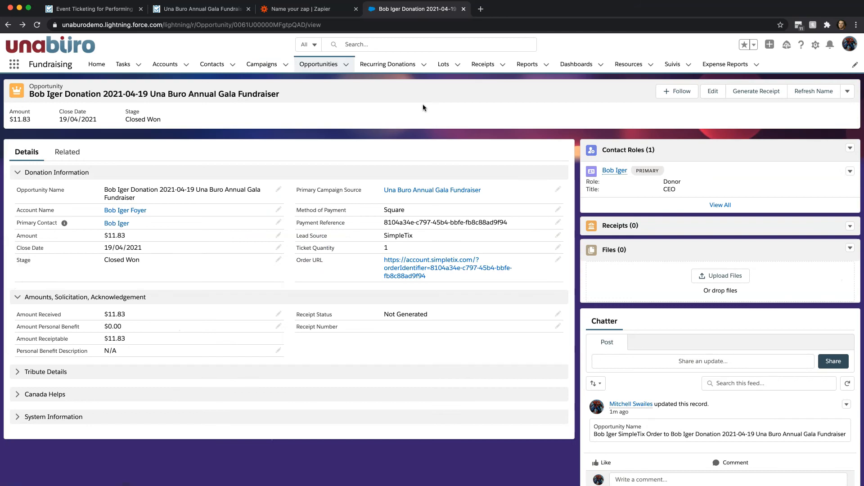